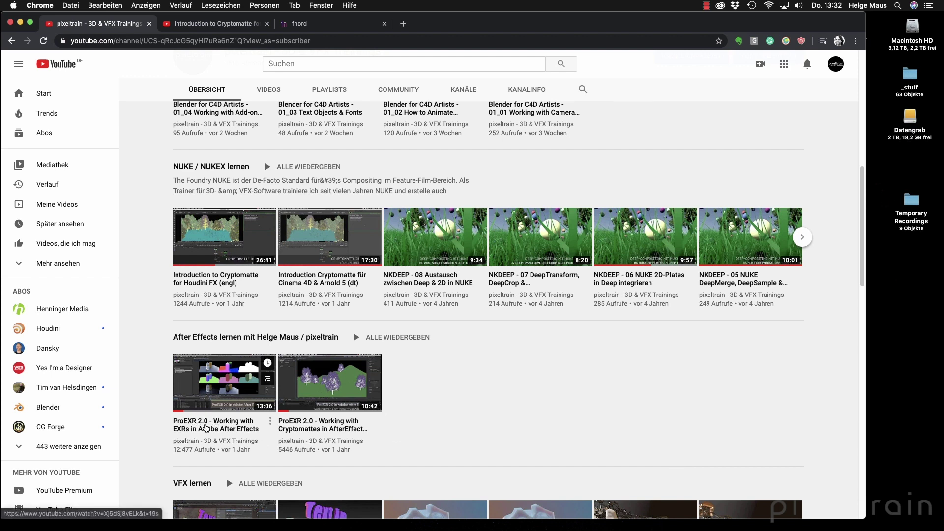
- Look over the fnord ProEXR page and the channel's After Effects tutorials, and switch to After Effects
click(315, 23)
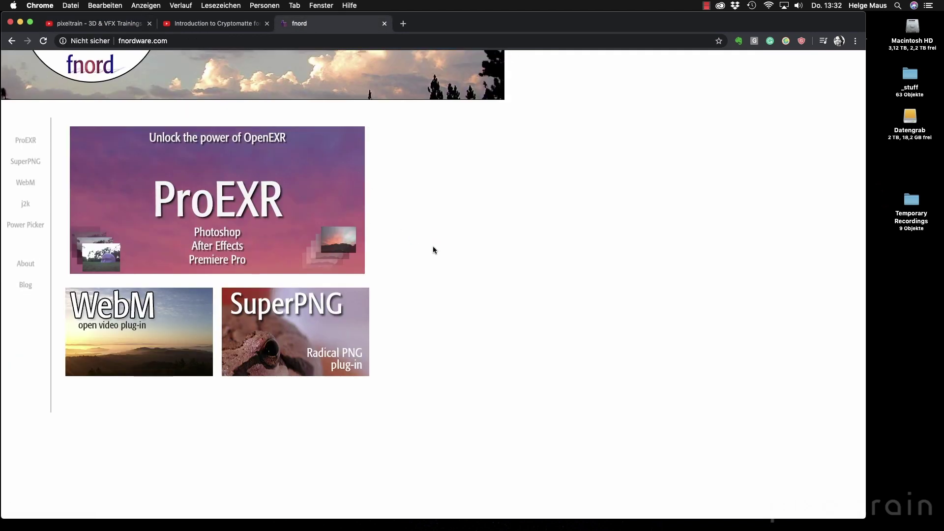
click(101, 24)
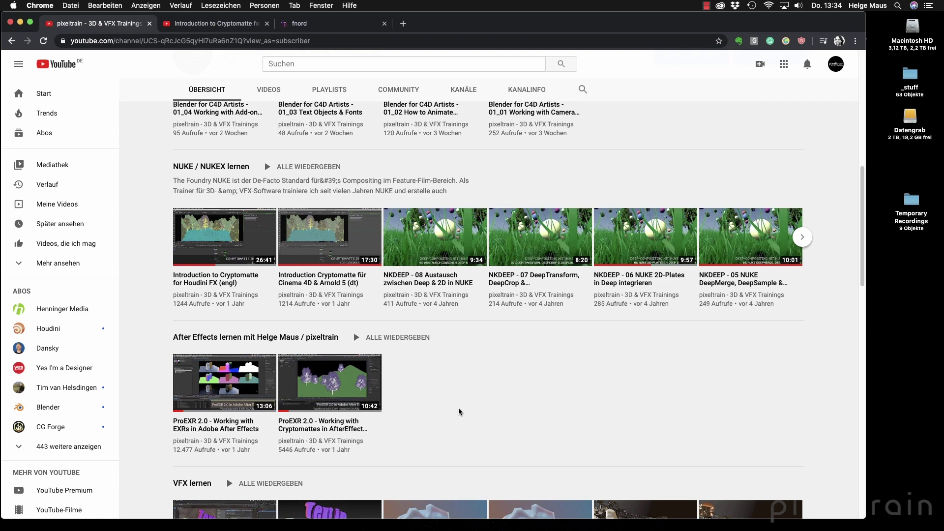
click(342, 27)
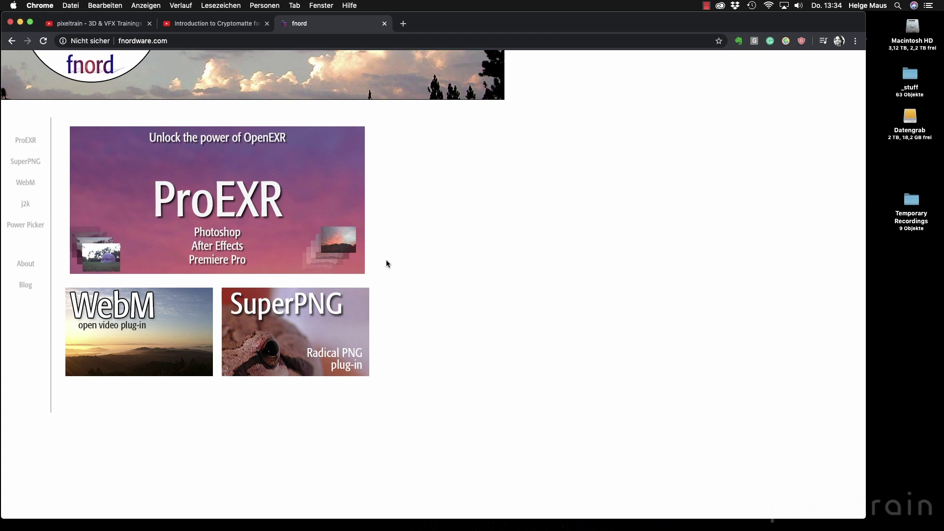
click(358, 516)
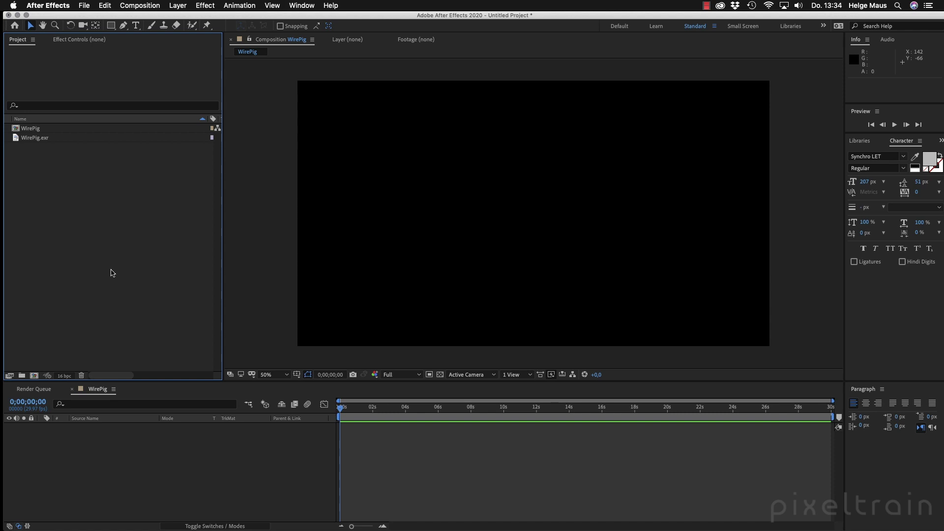
- Create a new composition from the WirePig.exr footage and close the older WirePig composition in the timeline
click(16, 140)
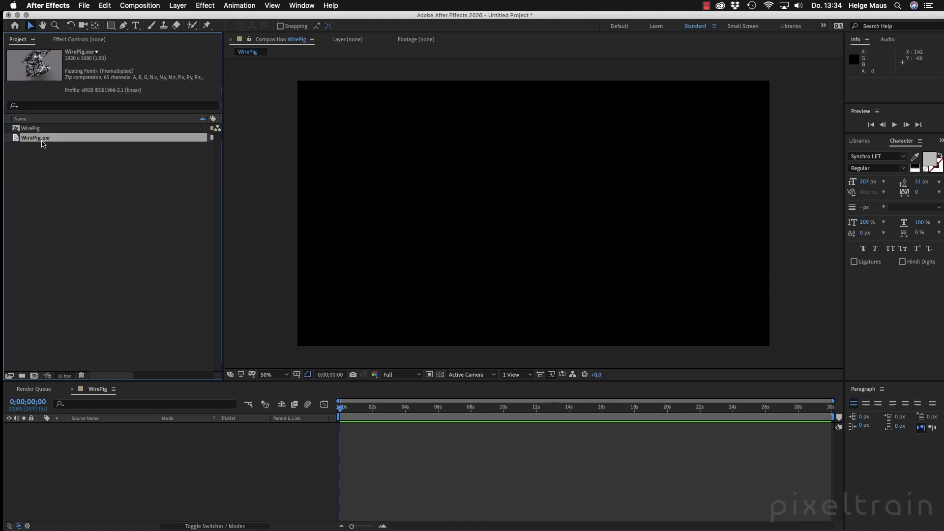
drag(43, 144, 34, 375)
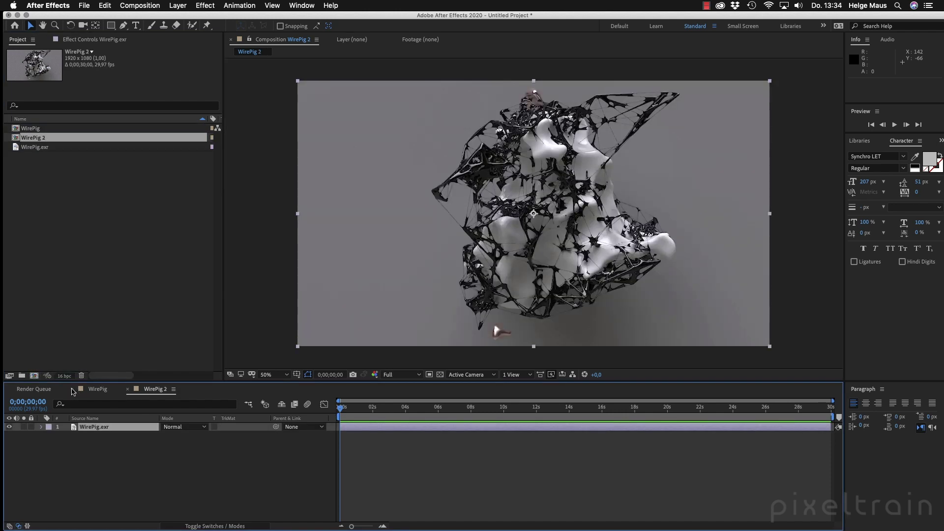
click(72, 388)
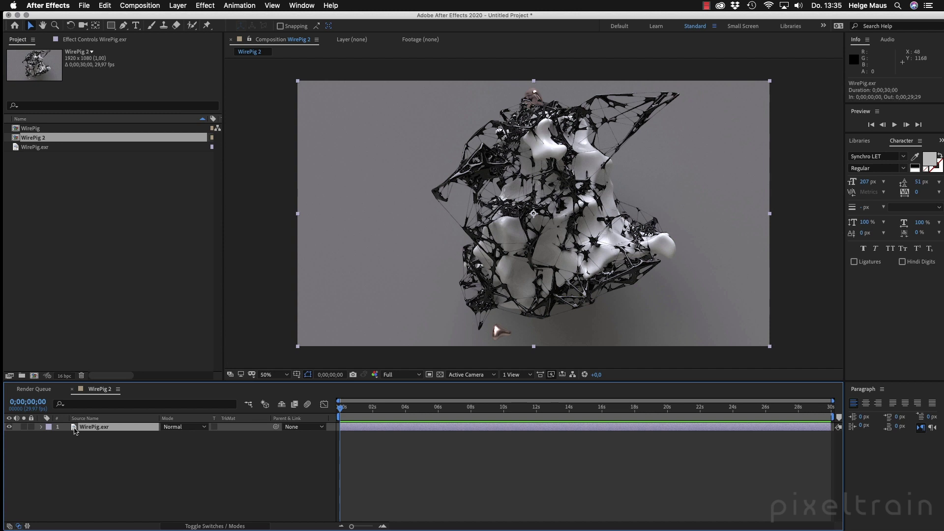
- Apply the EXtractoR effect to the WirePig.exr layer and set it to extract the all_diffuse pass
click(205, 6)
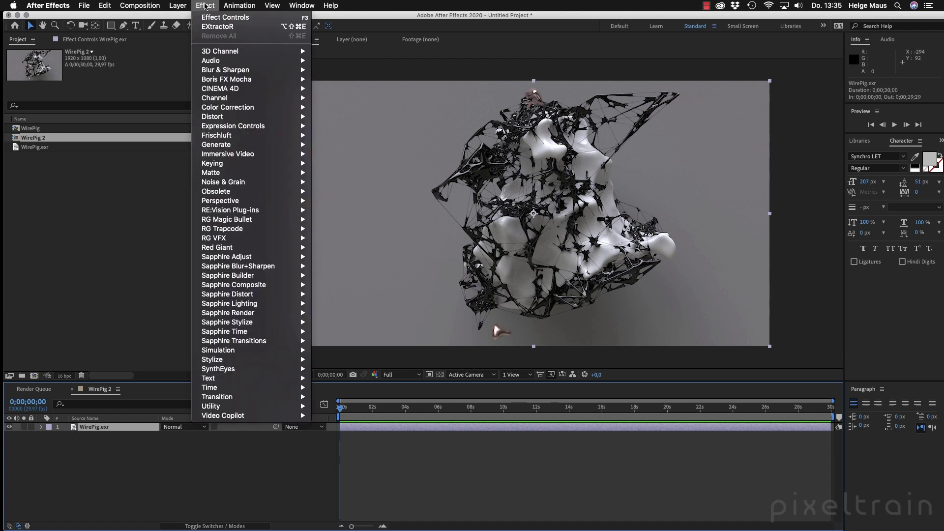
mouse_move(231, 52)
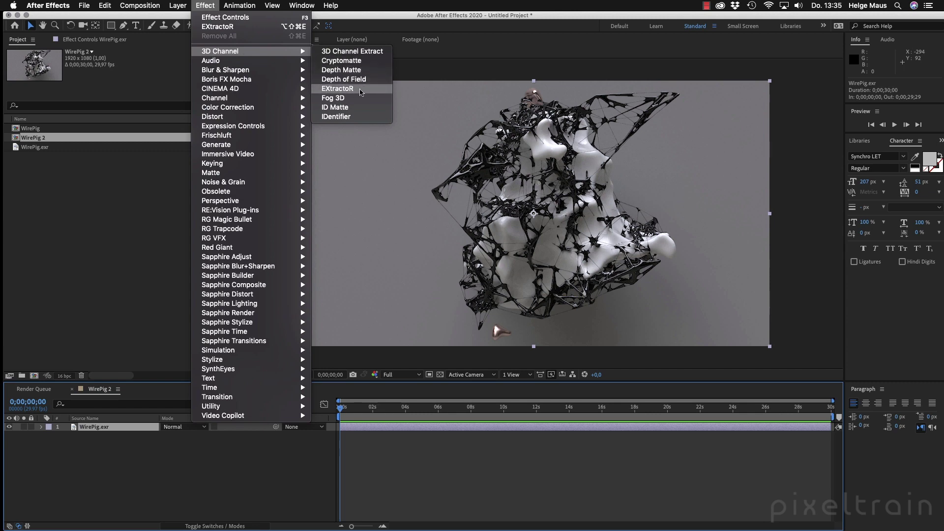
click(360, 91)
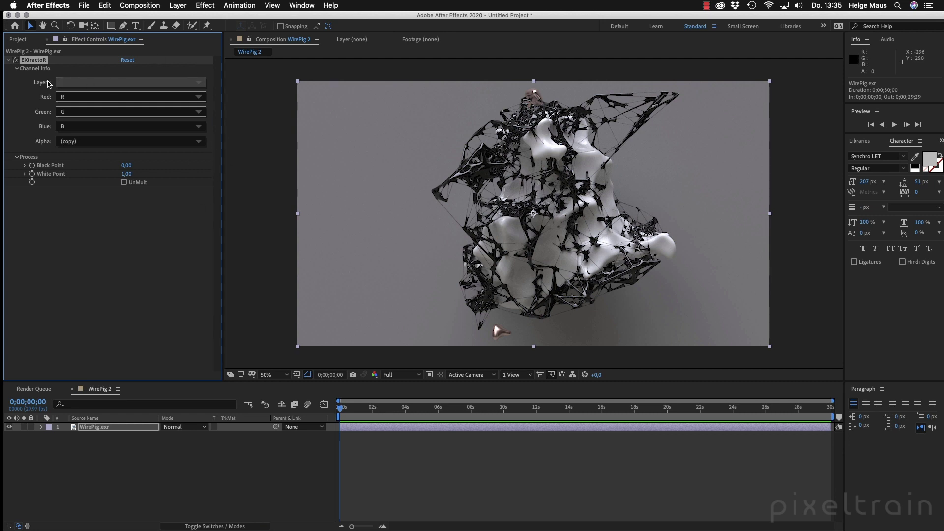
click(162, 85)
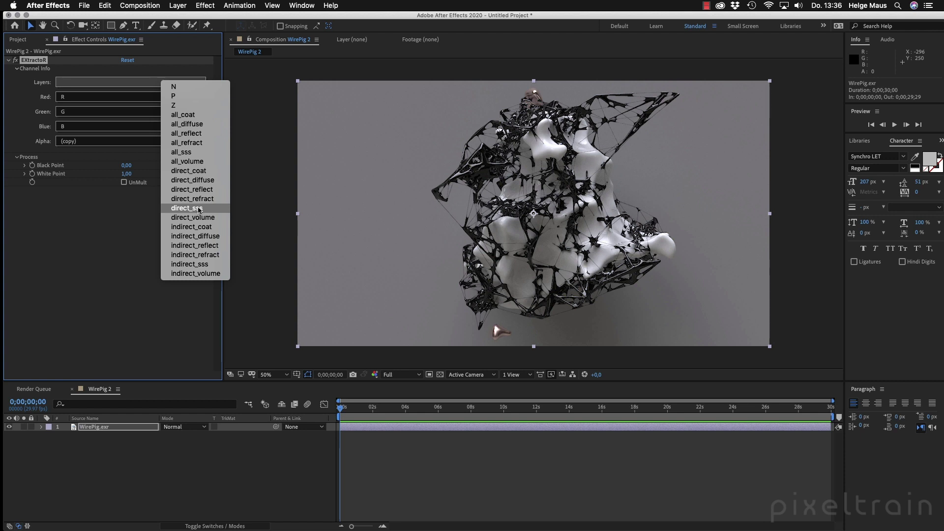
click(196, 126)
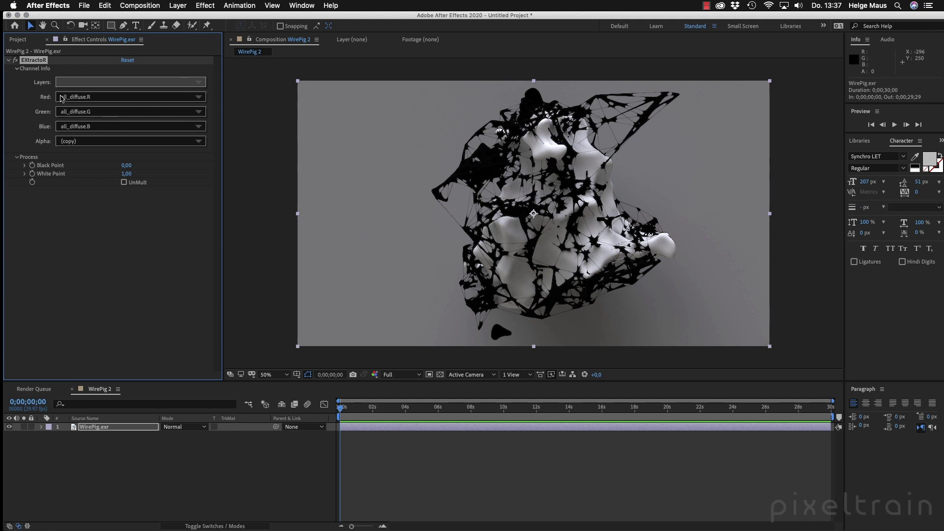
- Browse the individual channels available for EXtractoR's green channel without changing the assignment
click(196, 113)
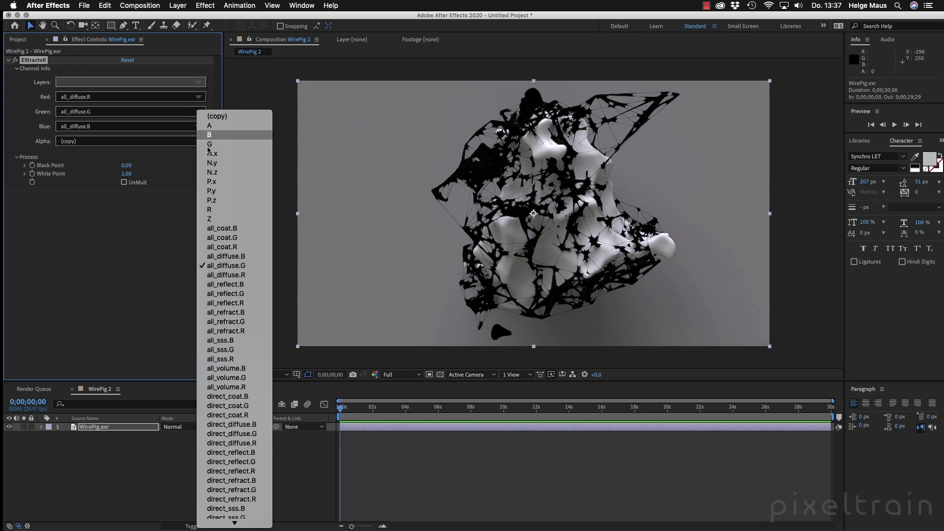
scroll(211, 148, down, 5)
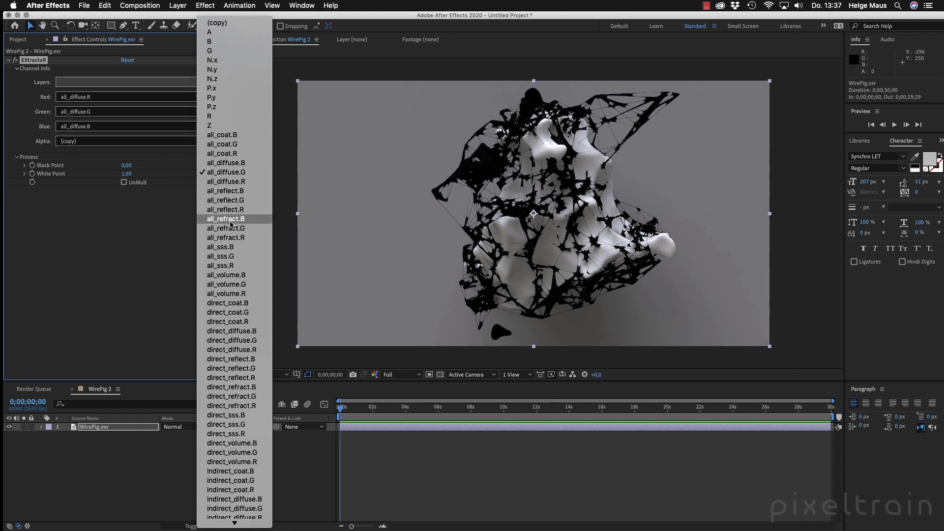
click(123, 253)
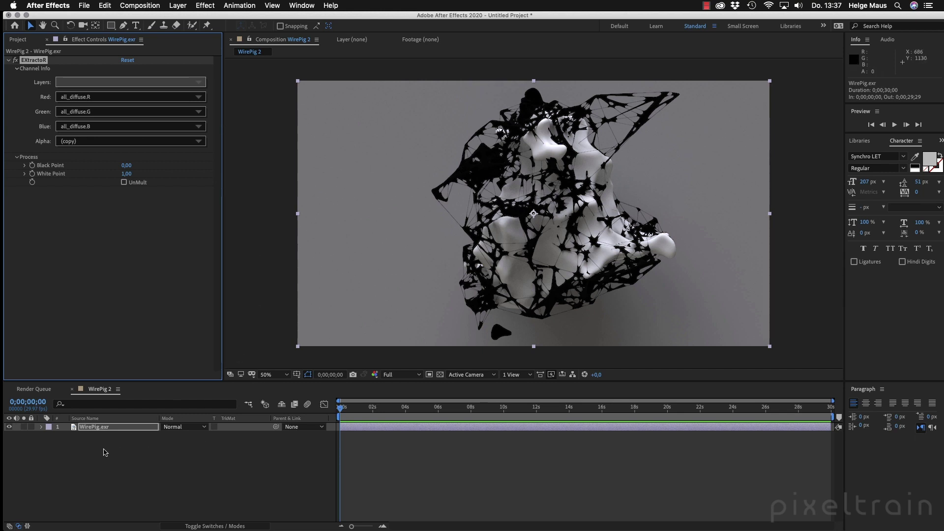
- Duplicate the WirePig.exr layer and set the copy's EXtractoR effect to extract the all_reflect pass
click(67, 467)
click(79, 432)
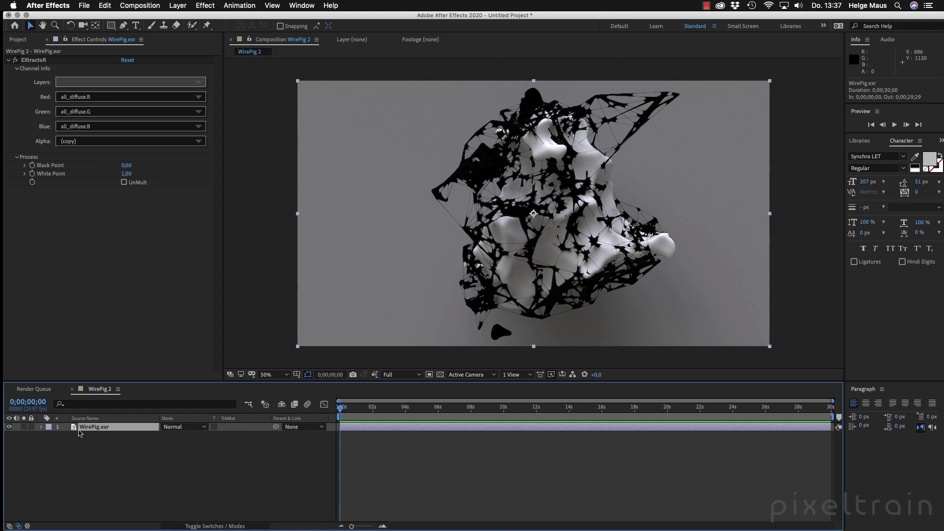
key(super+d)
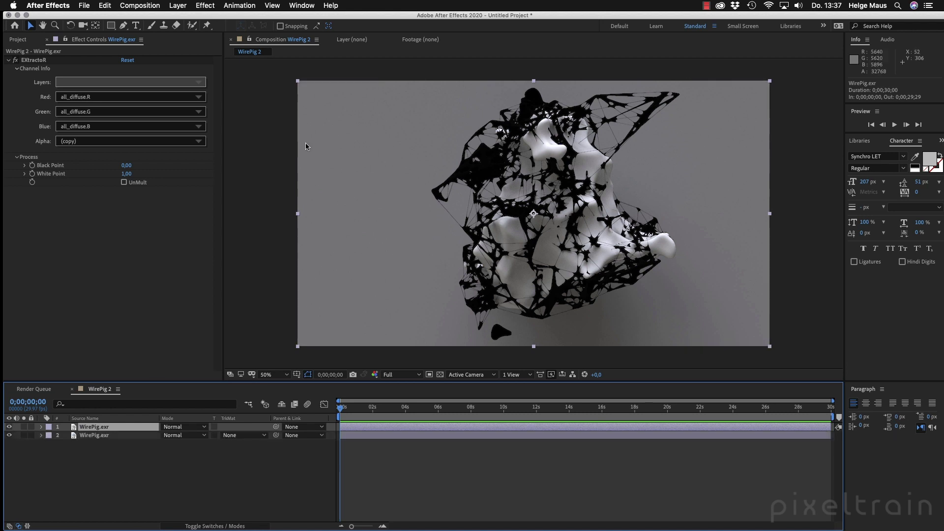
click(174, 85)
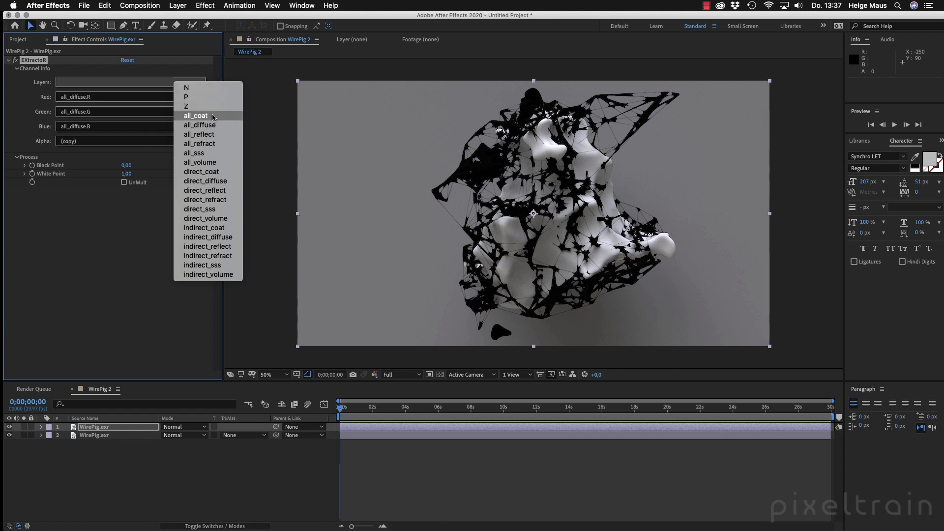
click(199, 134)
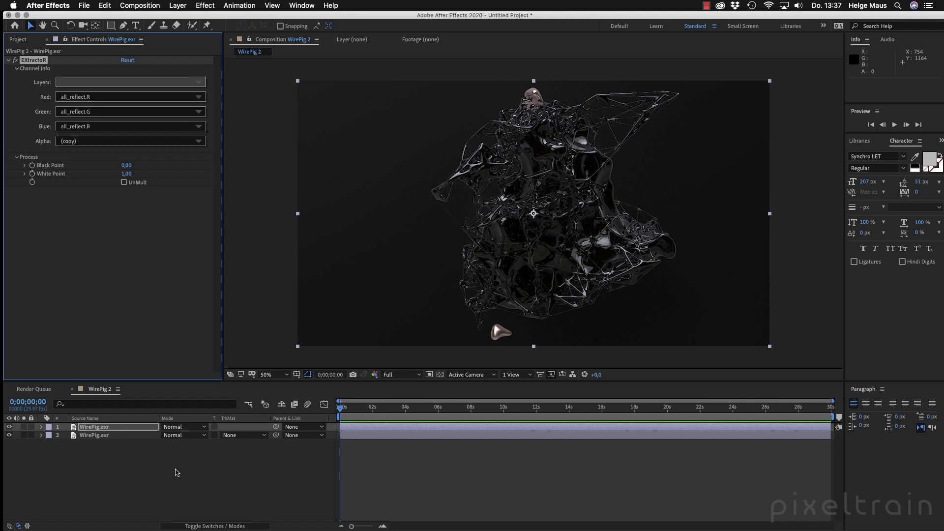
- Set the upper WirePig.exr layer's blending mode to Add and toggle its visibility off and on to compare
click(78, 428)
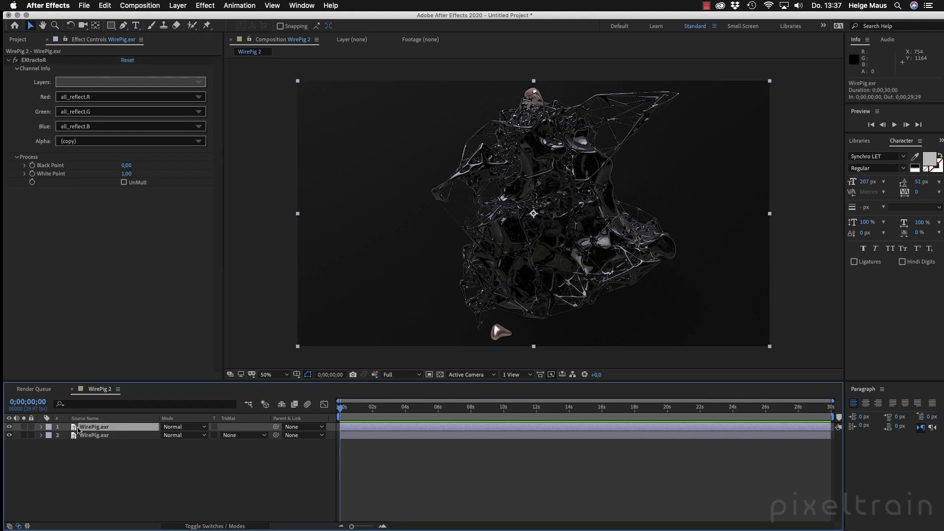
click(202, 427)
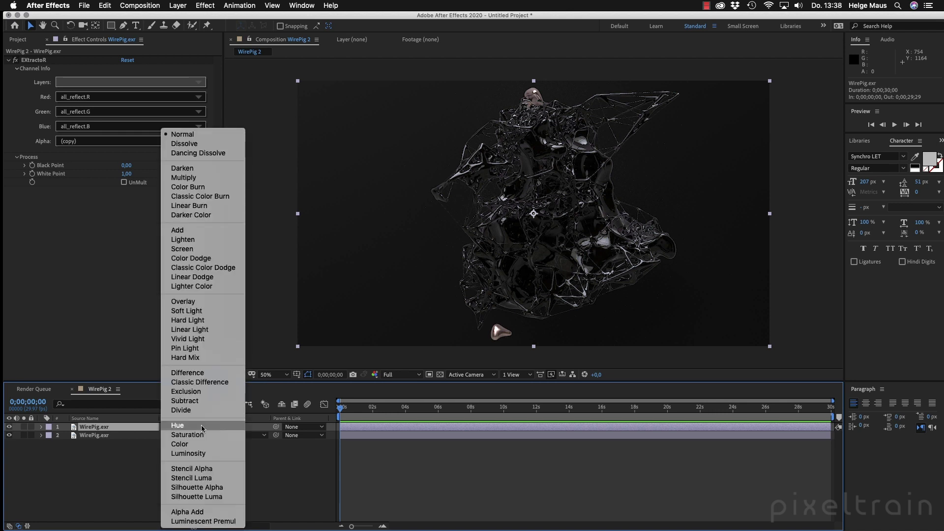
click(195, 236)
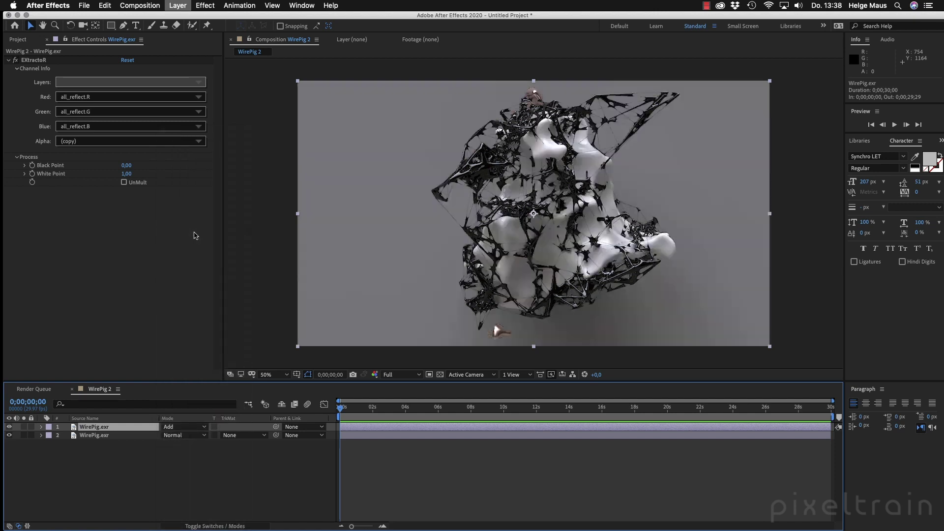
click(10, 427)
click(9, 427)
- Delete the WirePig and WirePig 2 compositions and the WirePig.exr footage from the project
click(23, 39)
click(44, 195)
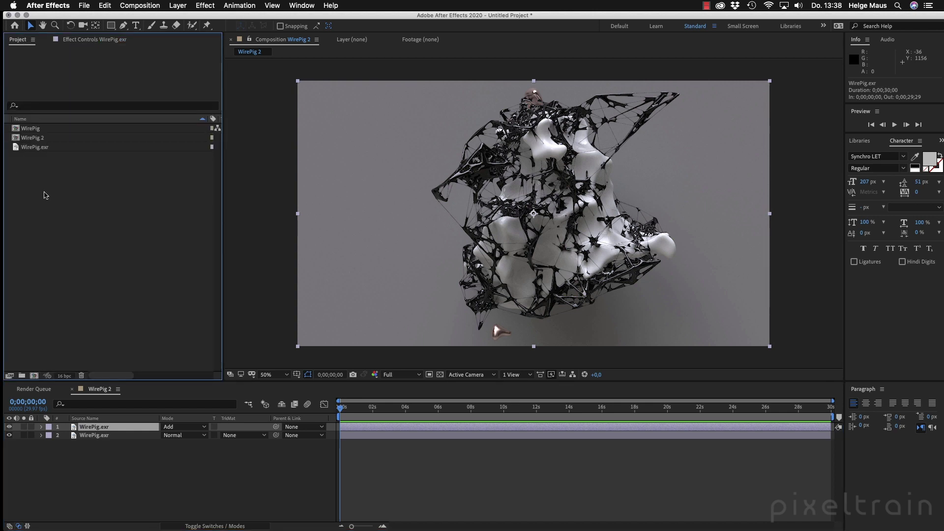
click(90, 6)
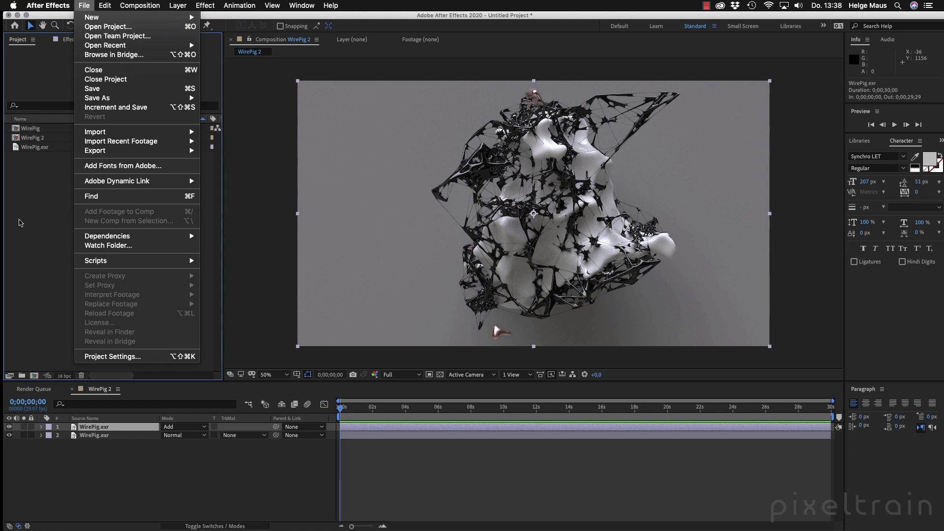
click(84, 6)
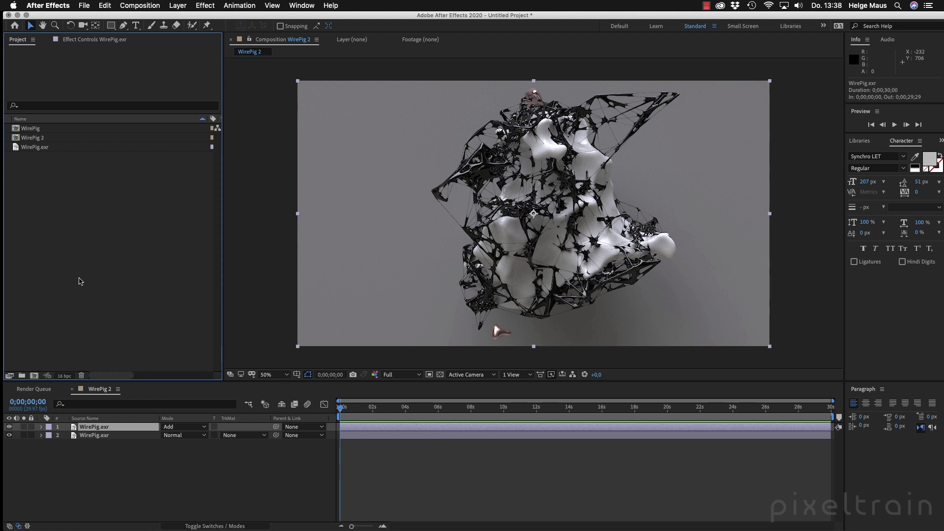
click(32, 129)
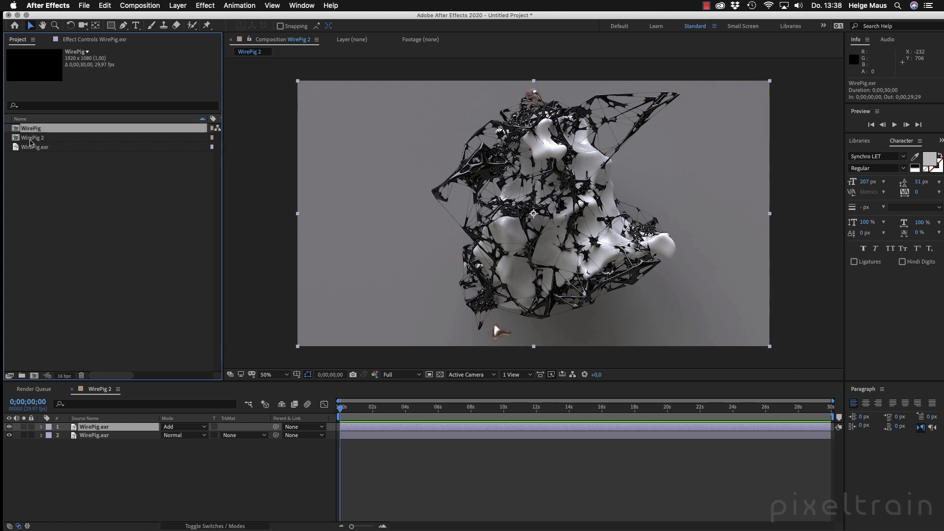
shift+click(31, 147)
click(82, 376)
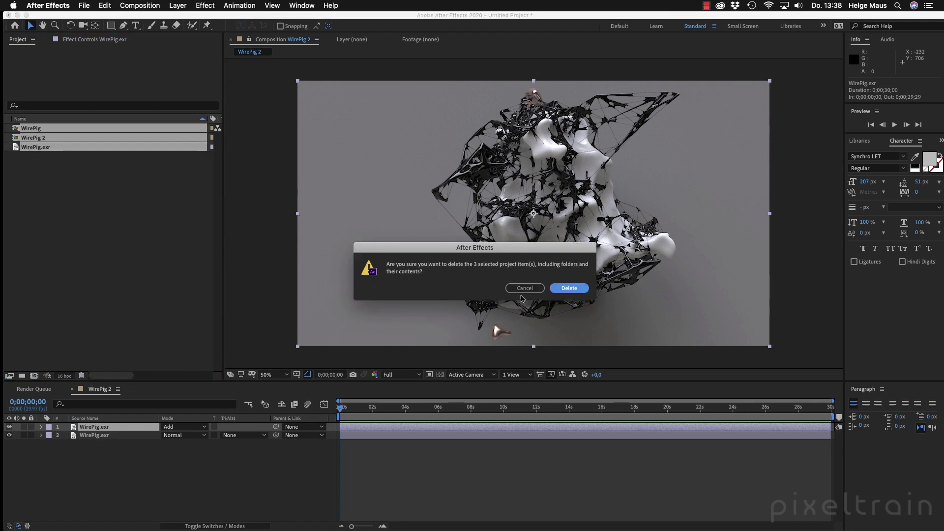
click(571, 292)
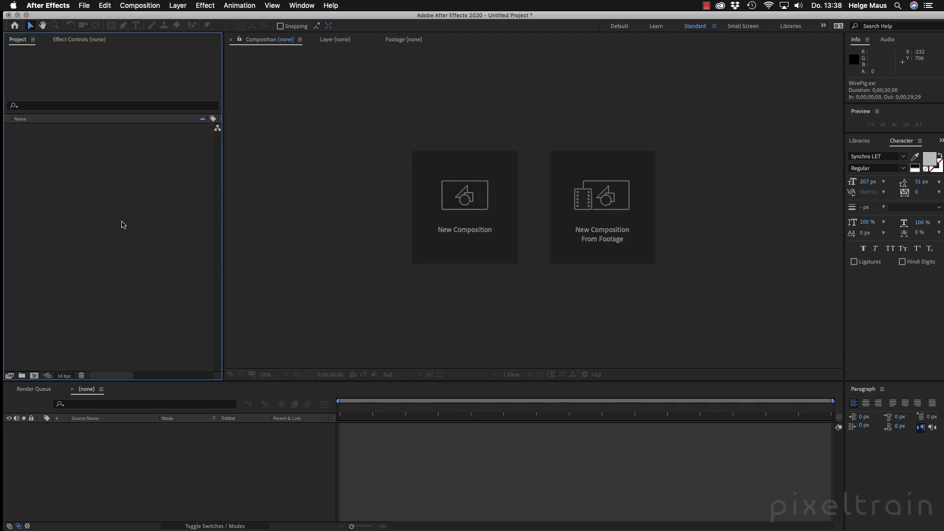
- Import WirePig.exr as Composition - Retain Layer Sizes with pre-composed layers and a contact sheet, and expand its project folder
double_click(90, 168)
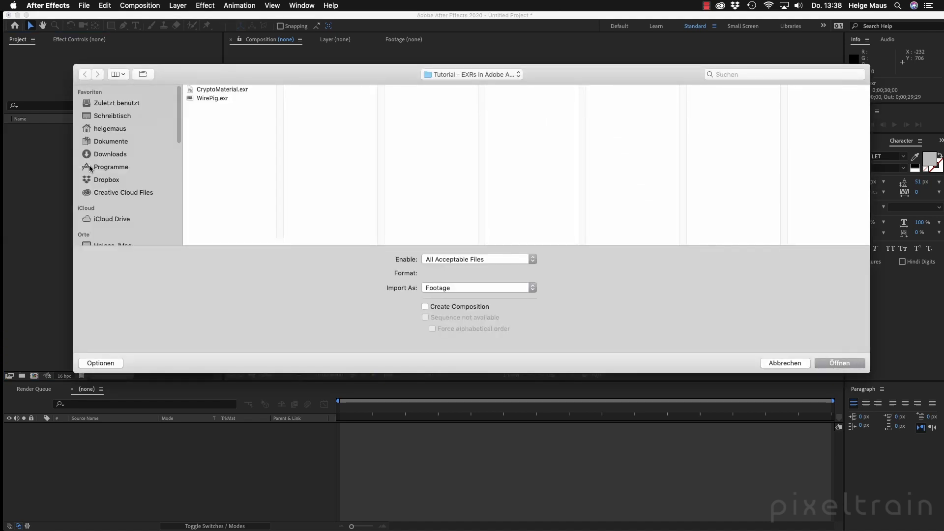
click(203, 97)
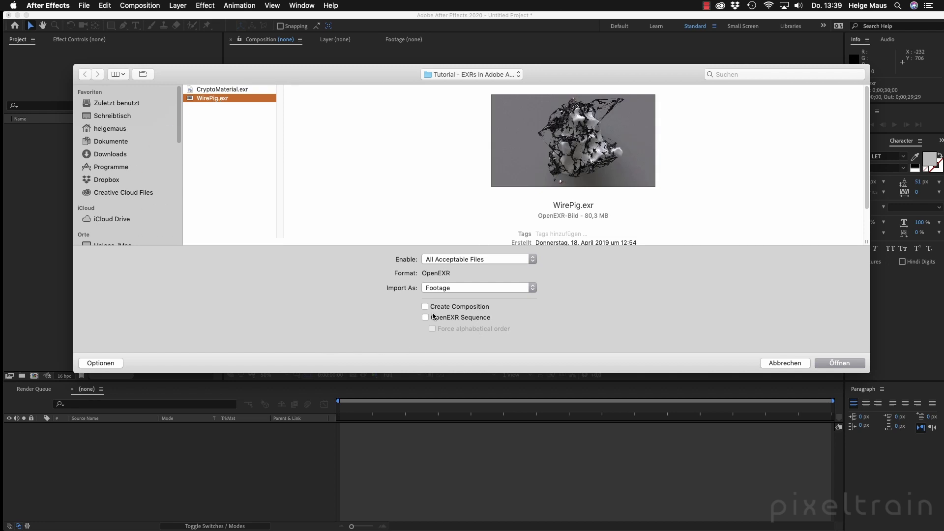
click(442, 293)
click(440, 302)
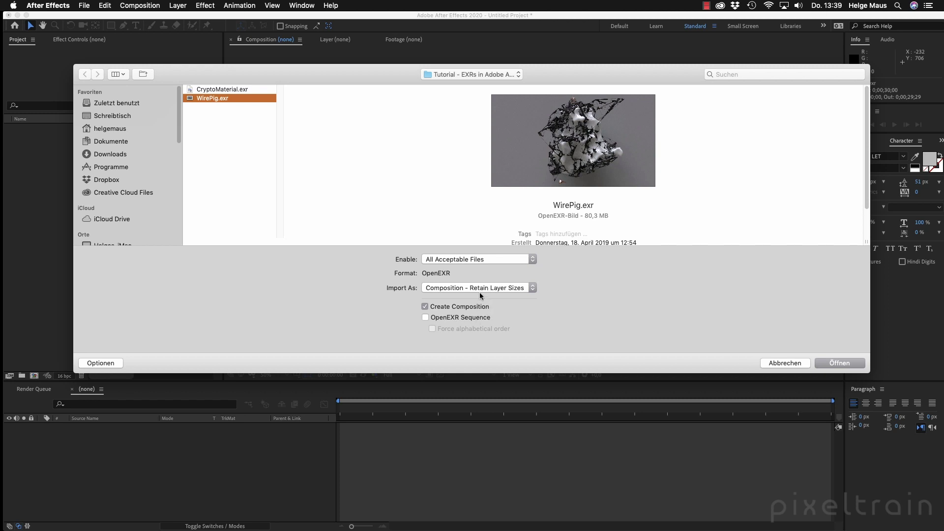
click(817, 363)
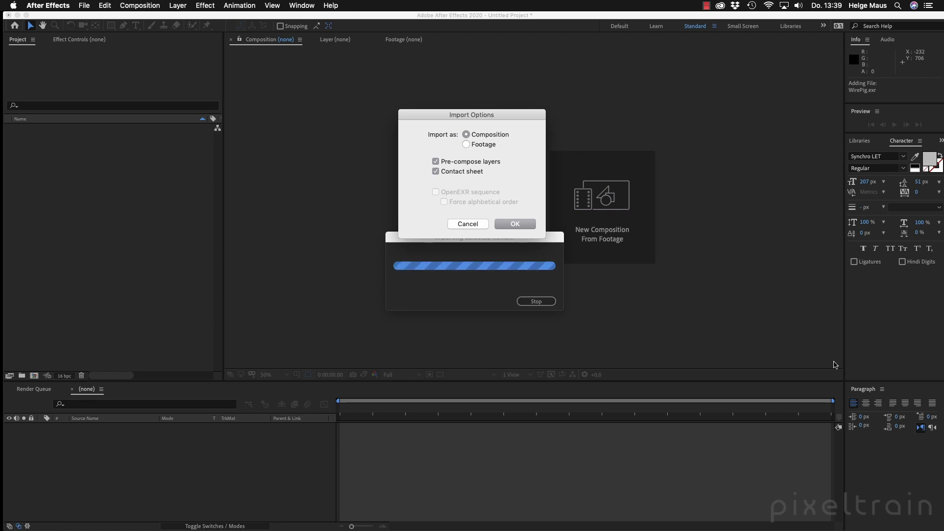
drag(520, 117, 349, 98)
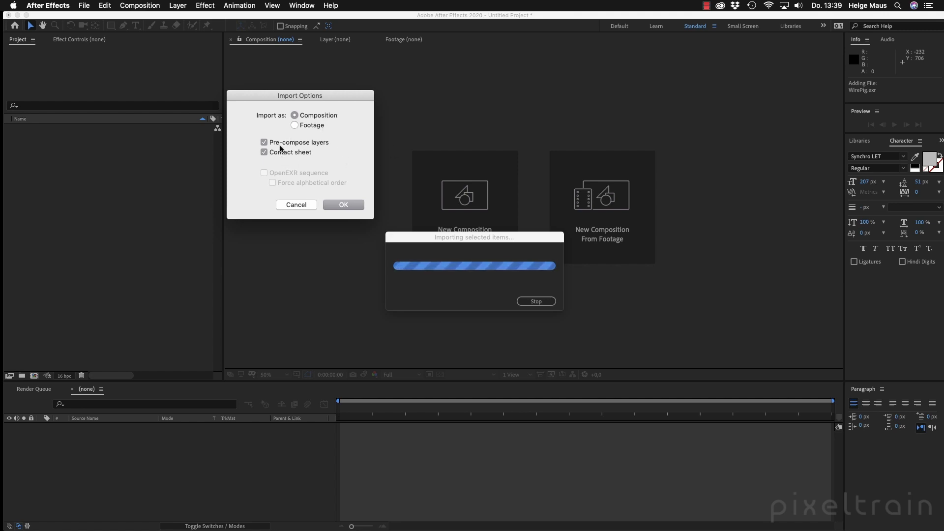
click(346, 204)
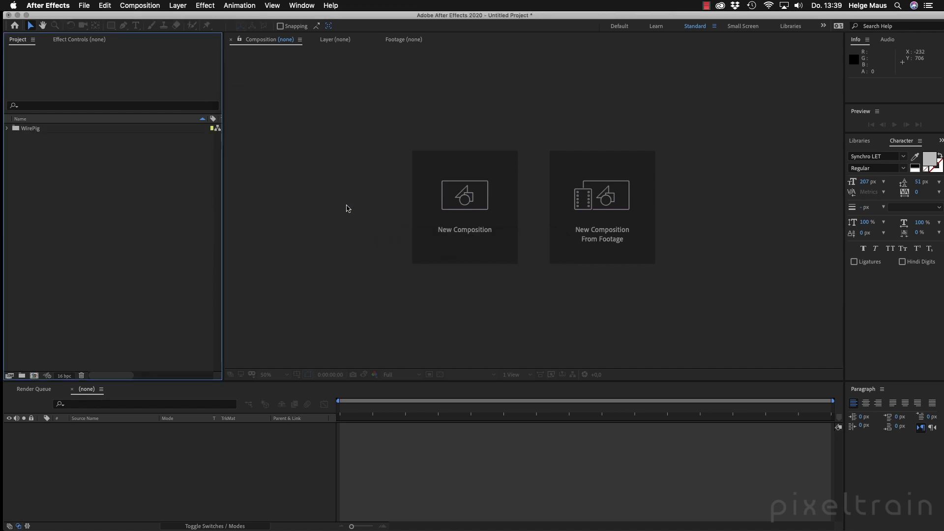
click(7, 129)
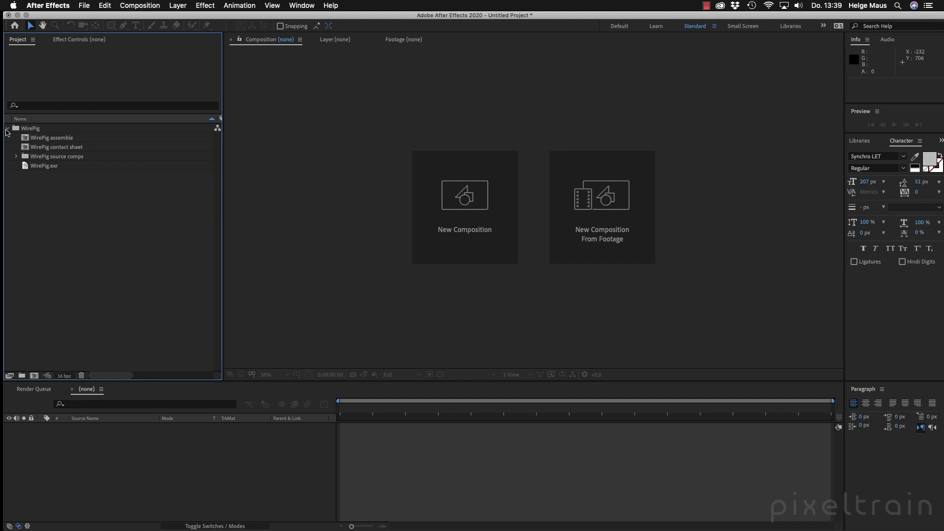
- Open the WirePig contact sheet composition and view the complete sheet of render passes
click(44, 167)
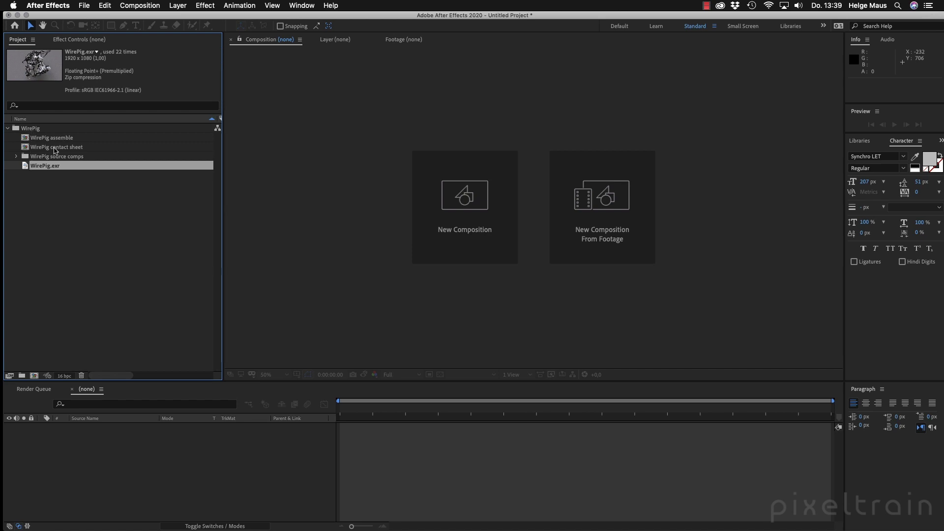
click(16, 156)
click(16, 157)
double_click(26, 147)
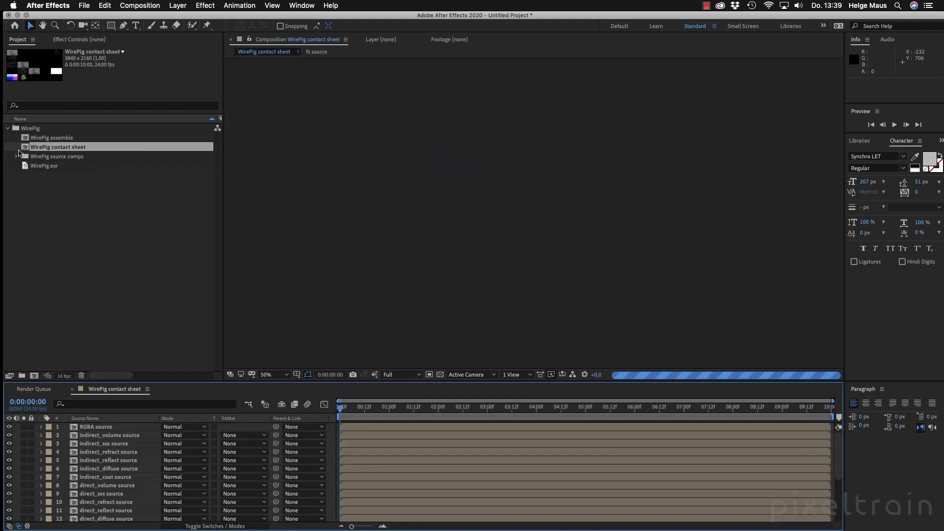
key(comma)
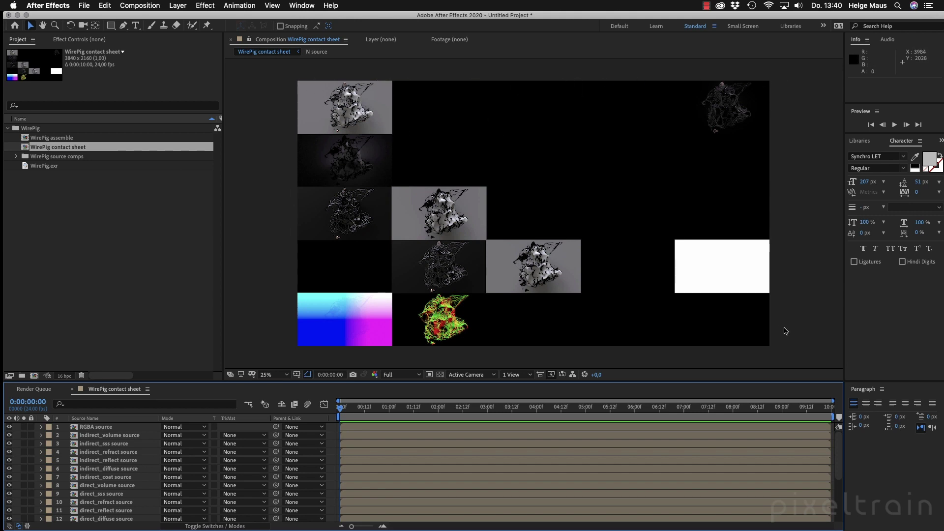
- Select the N source tile in the contact sheet, solo its layer, and turn the solo off again
drag(353, 413, 400, 413)
click(455, 328)
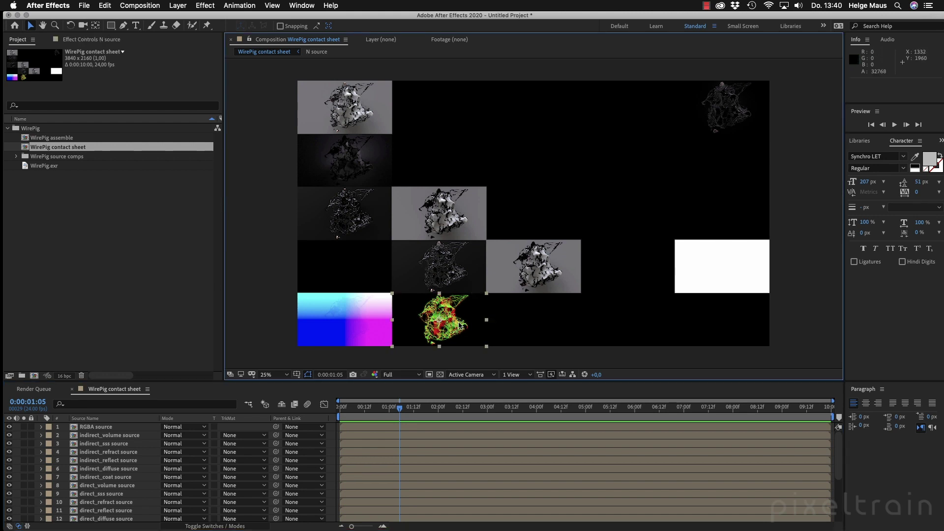
scroll(113, 451, down, 5)
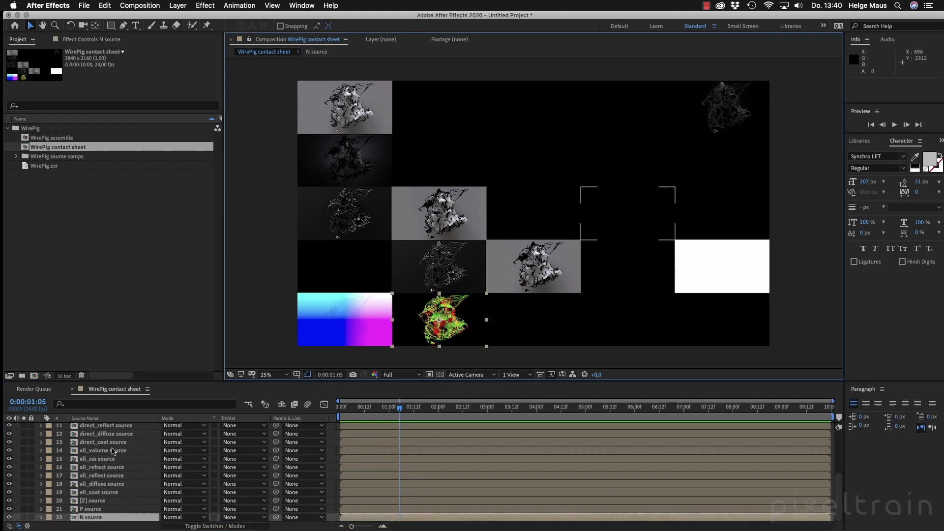
click(24, 517)
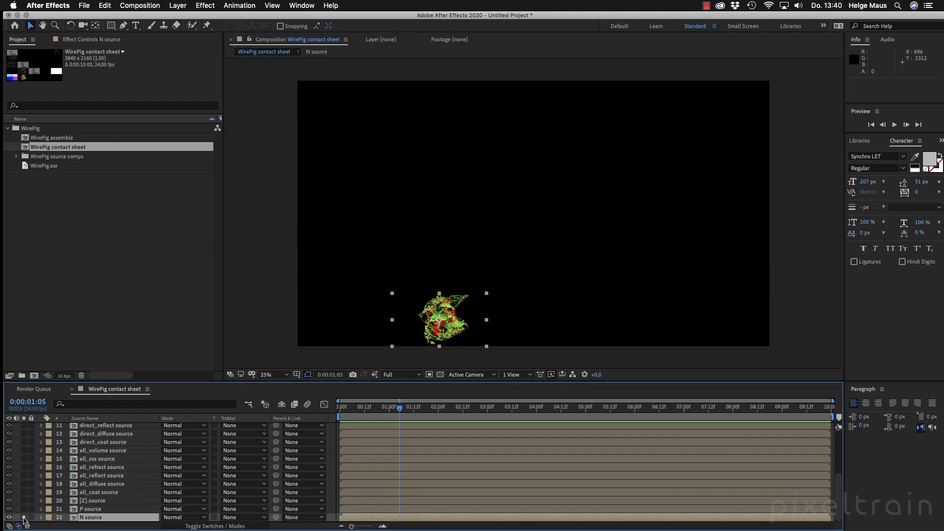
click(24, 518)
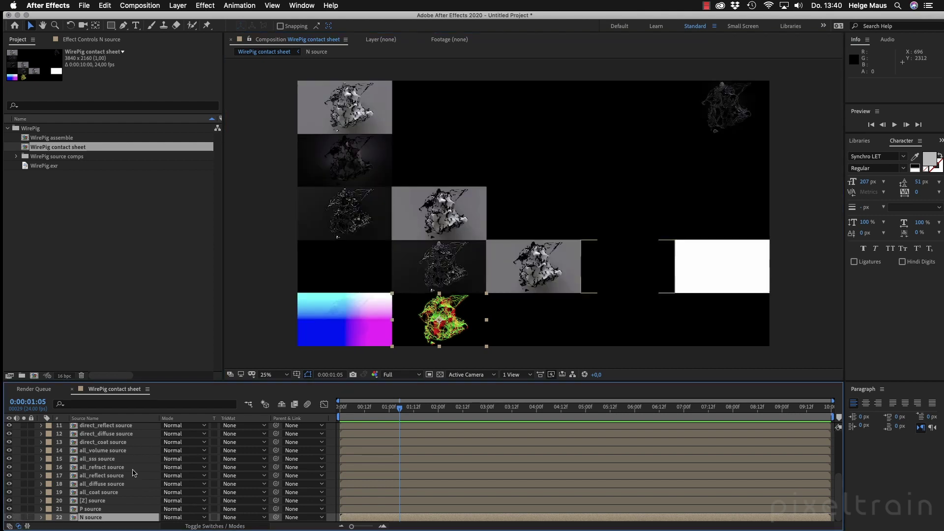
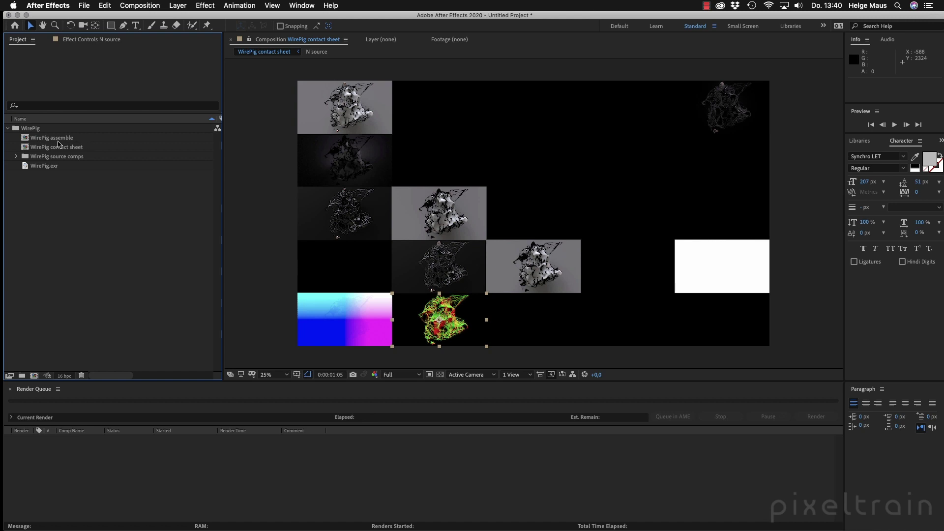
- Open the WirePig assemble composition, enlarge the timeline area to show every layer, and hide all render pass layers
double_click(28, 139)
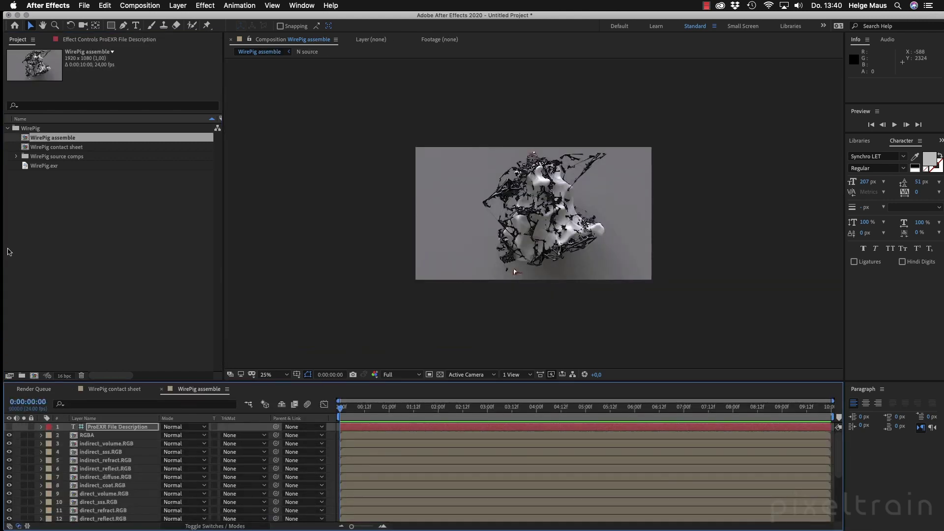
drag(448, 383, 486, 280)
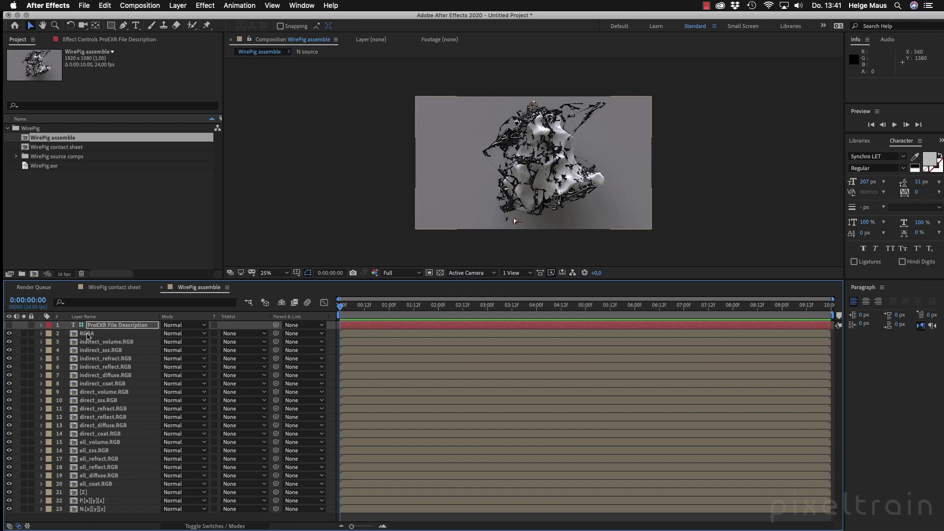
drag(9, 334, 10, 510)
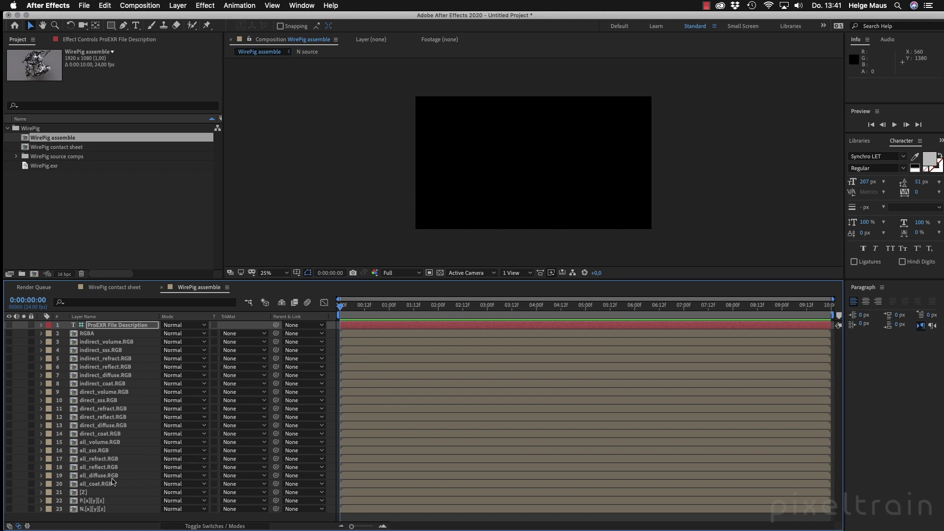
- Make only the all_diffuse.RGB and all_reflect.RGB layers visible in WirePig assemble
click(9, 475)
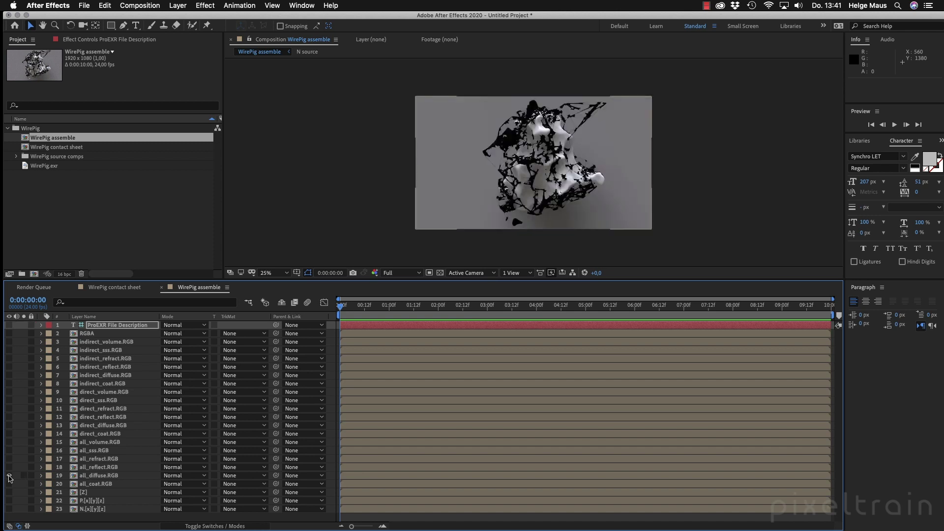
key(period)
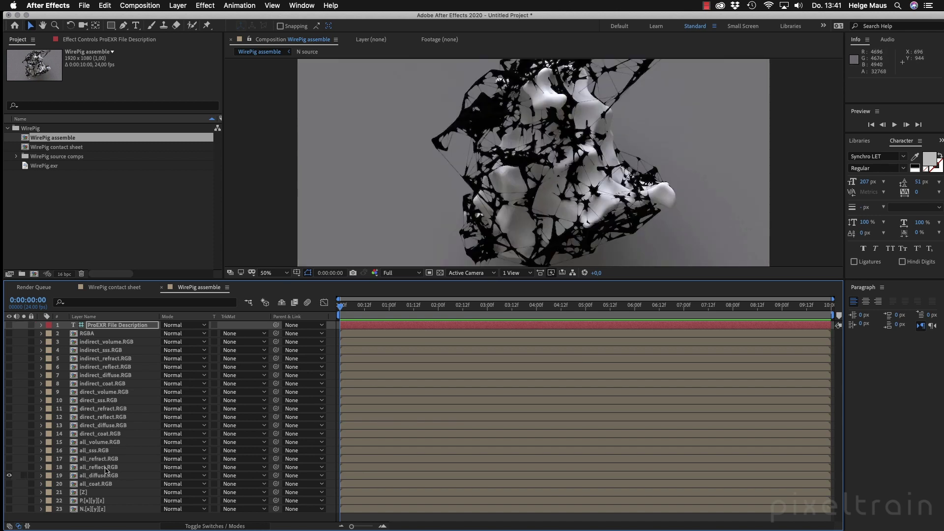
click(9, 467)
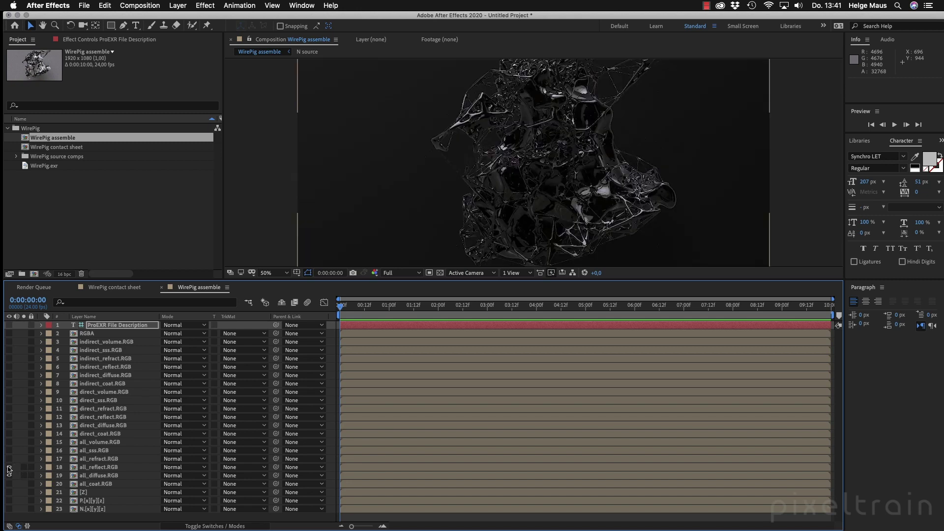
click(9, 476)
key(comma)
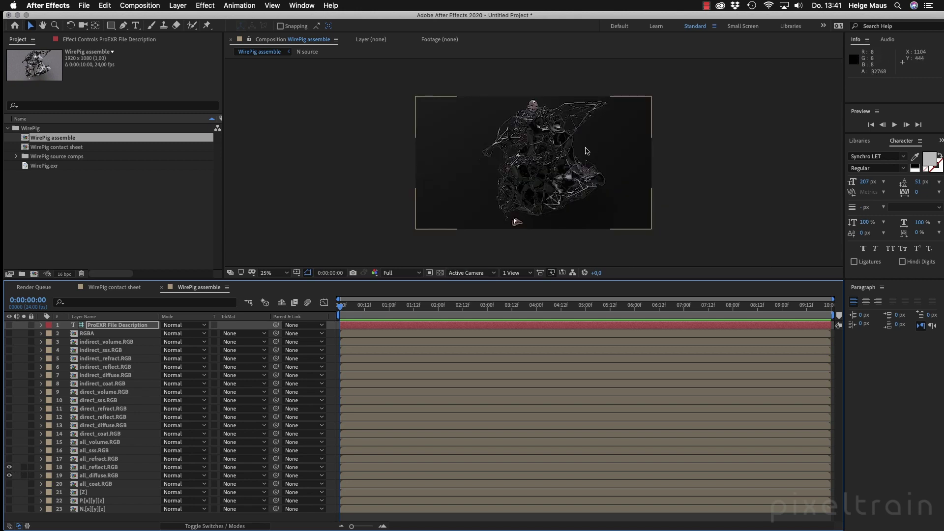
- Set the all_reflect.RGB layer's blending mode to Add and inspect the combined image enlarged
click(98, 468)
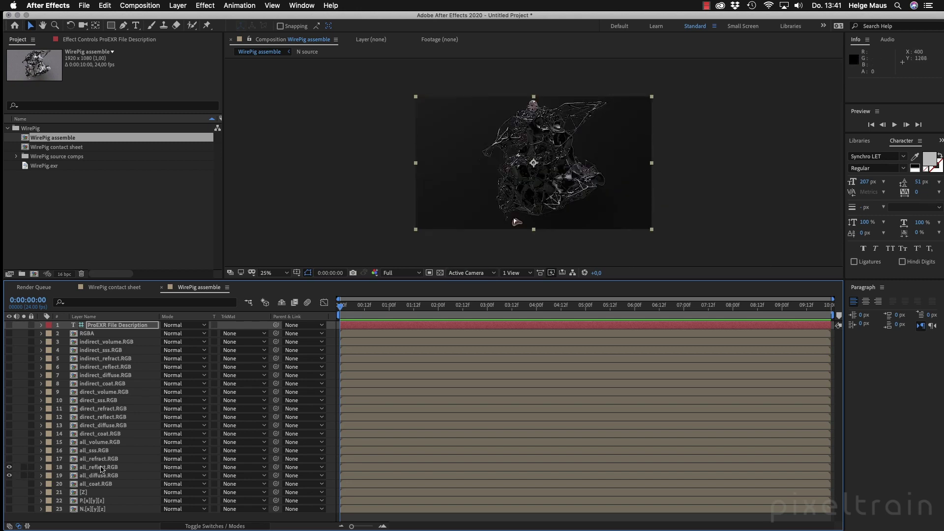
click(187, 467)
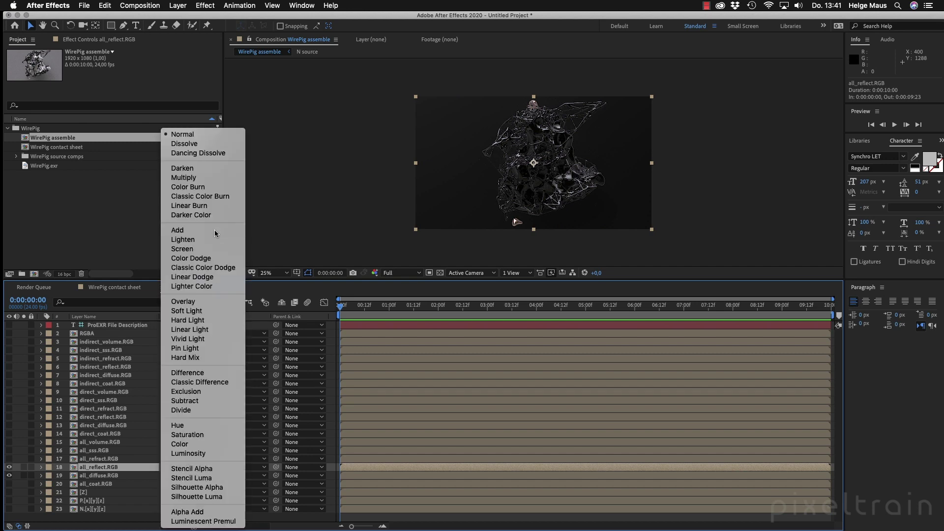
click(179, 229)
key(period)
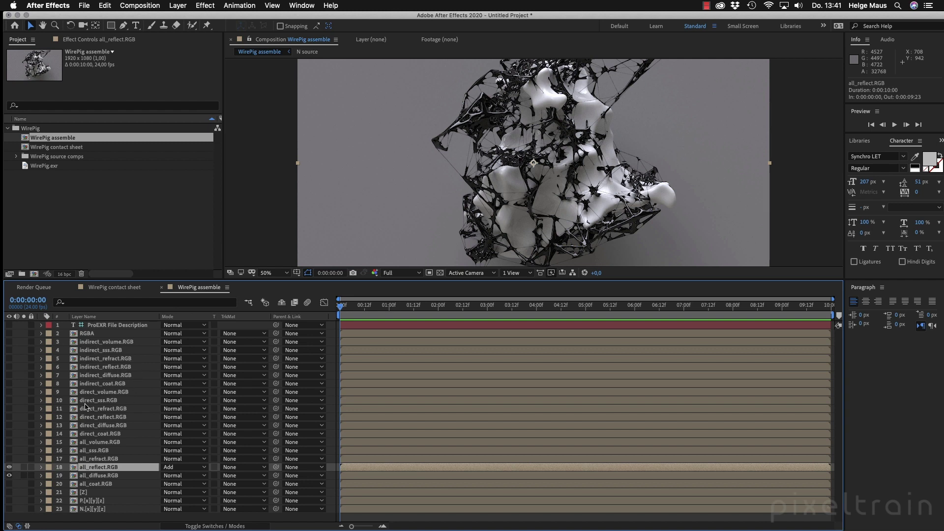
- Create a new composition from direct_diffuse source in the WirePig source comps folder and enlarge the viewer area
click(118, 232)
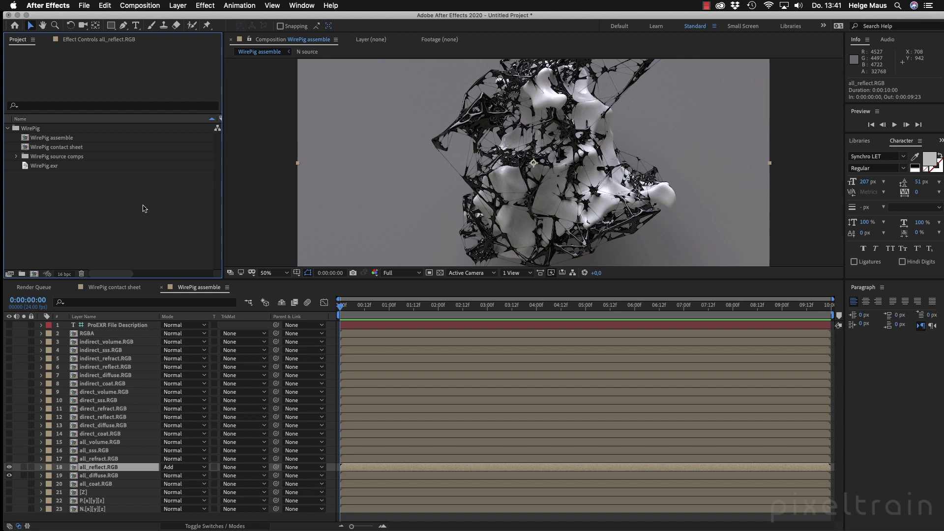
click(17, 157)
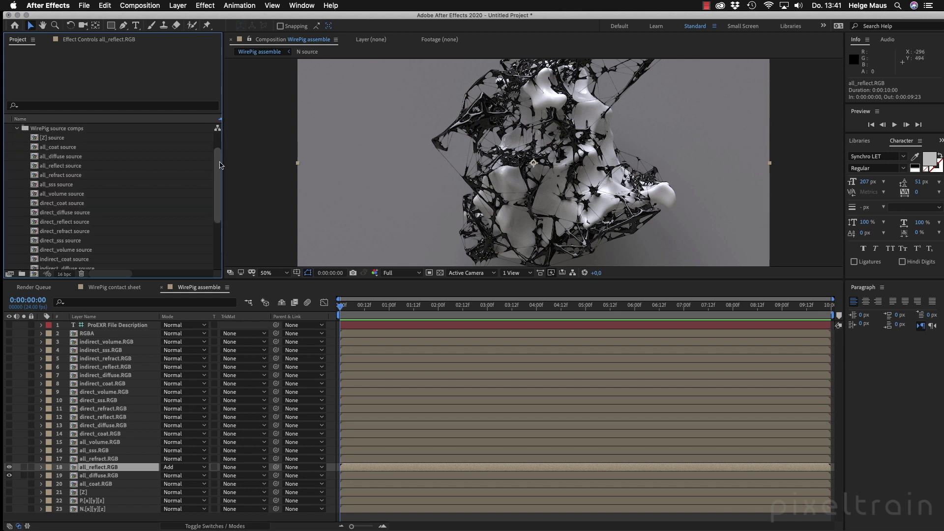
scroll(220, 165, down, 2)
drag(219, 165, 226, 205)
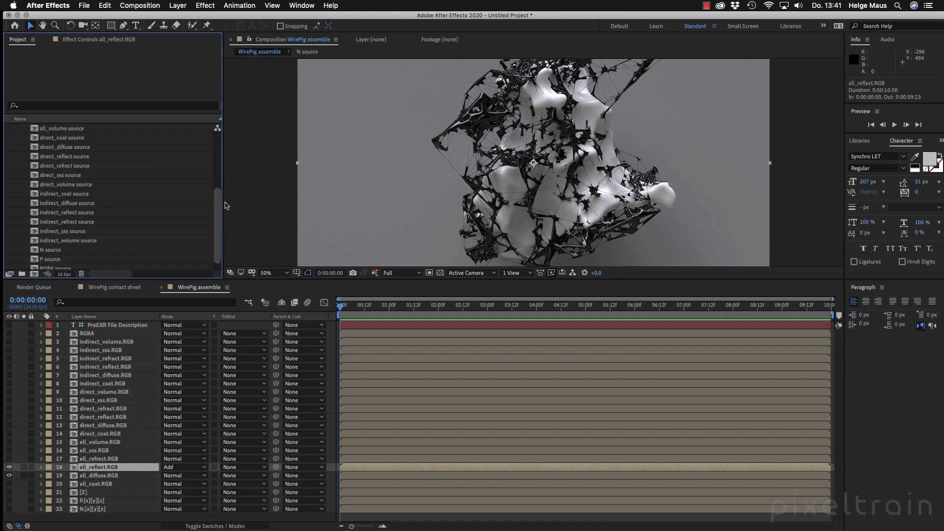
scroll(87, 185, up, 5)
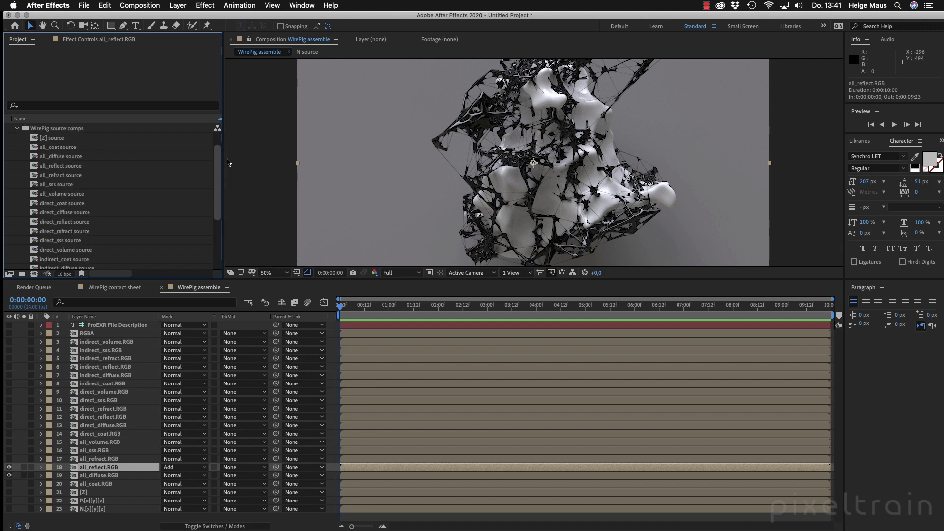
scroll(129, 209, down, 1)
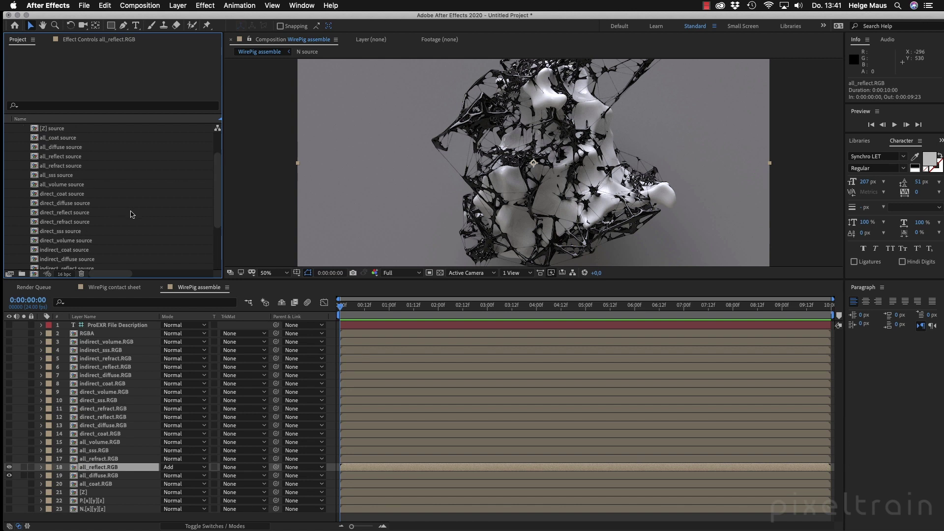
click(50, 204)
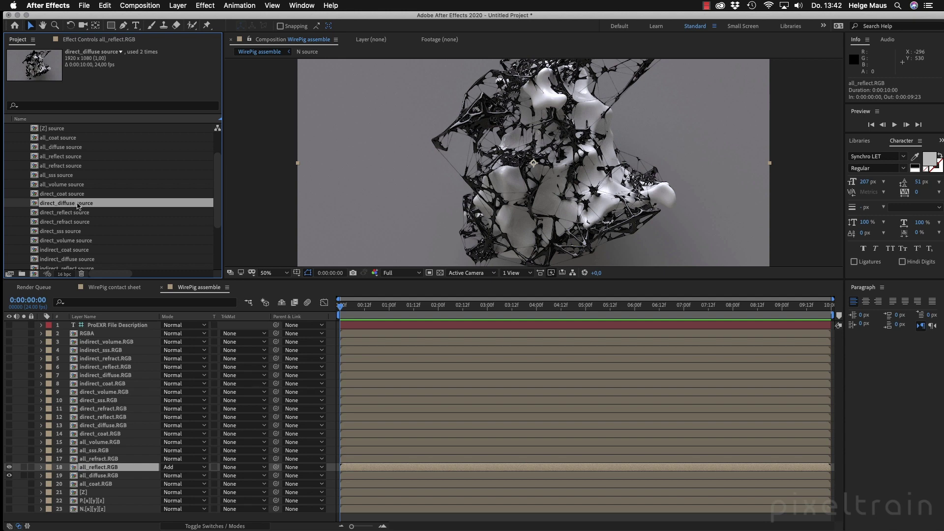
drag(33, 204, 33, 274)
click(108, 385)
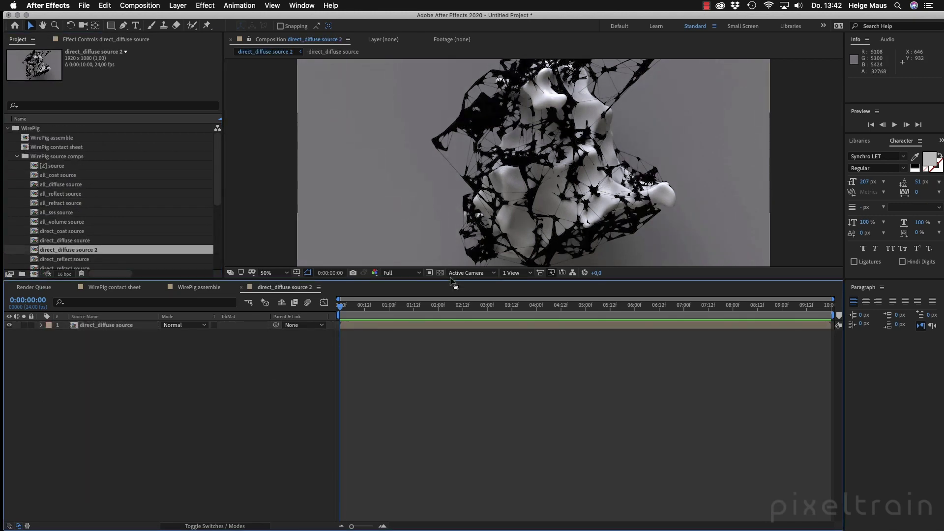
drag(454, 279, 454, 364)
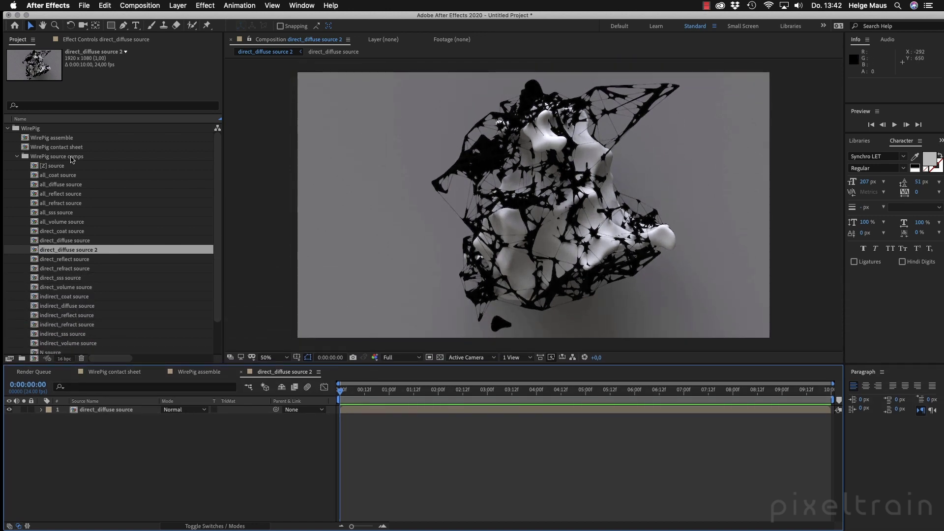
- Add indirect_diffuse source above the direct_diffuse source layer and set its blending mode to Add
scroll(72, 159, down, 2)
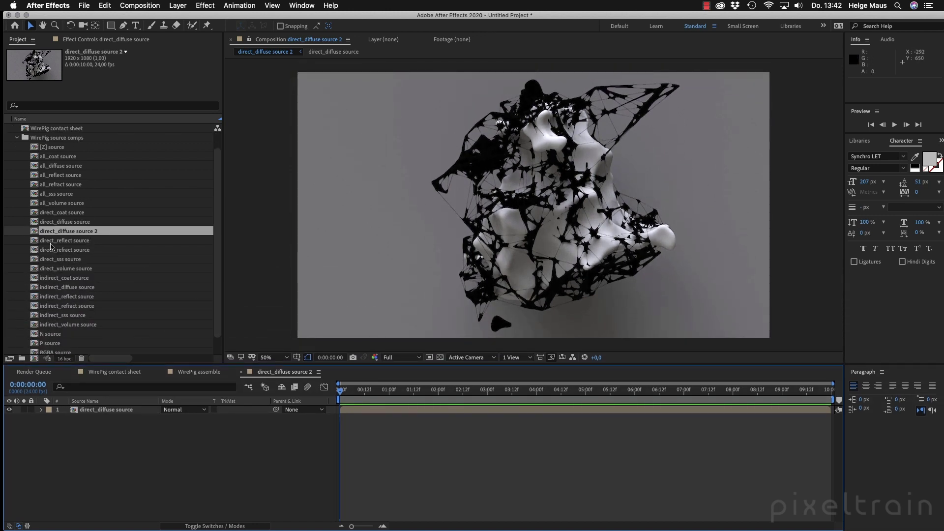
drag(33, 289, 86, 410)
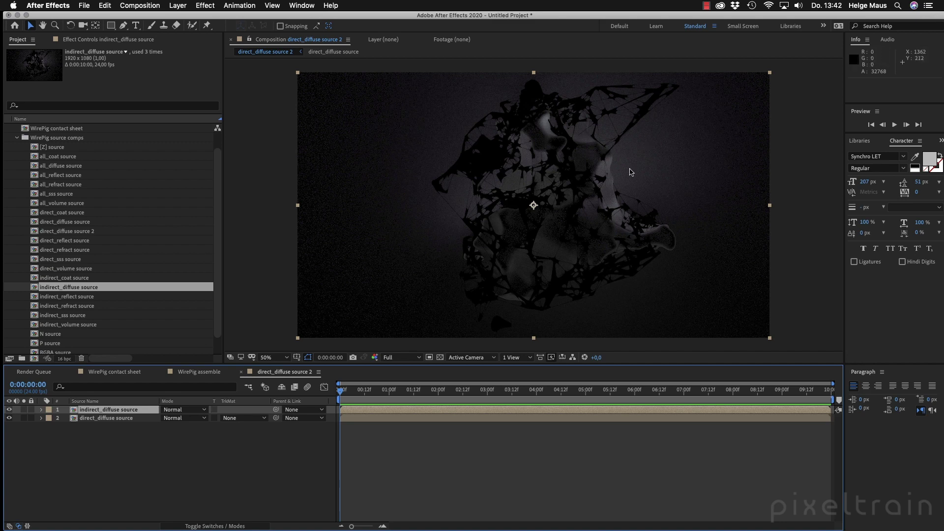
click(192, 410)
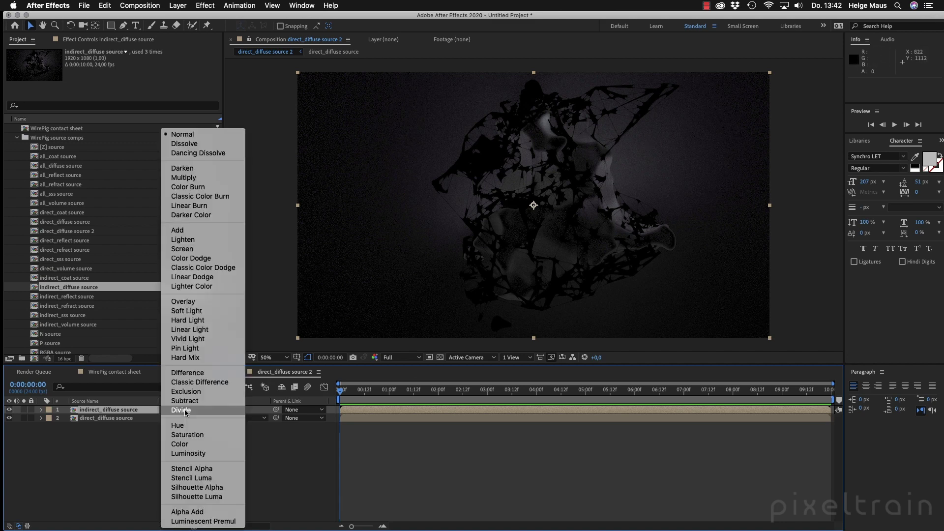
click(201, 230)
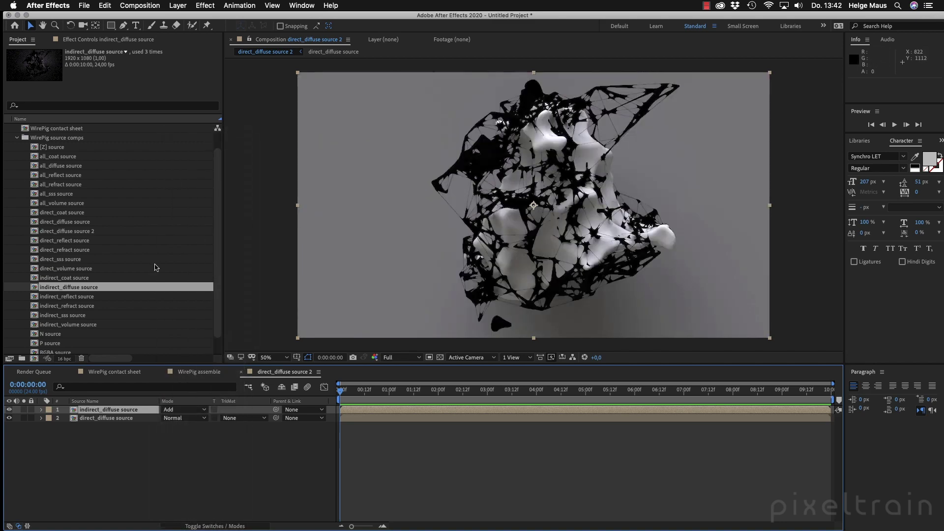
- Toggle the indirect_diffuse source layer's visibility off and on several times to compare its contribution
click(10, 410)
click(9, 410)
click(9, 409)
click(9, 410)
click(10, 409)
click(10, 409)
click(126, 270)
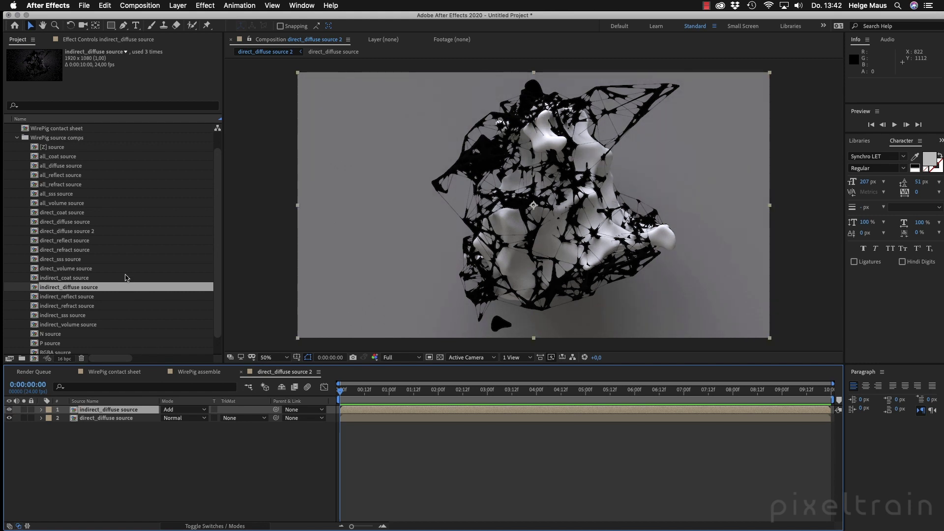
- Add direct_reflect source and indirect_reflect source as new layers on top of the diffuse layers
super+click(31, 241)
drag(31, 241, 112, 410)
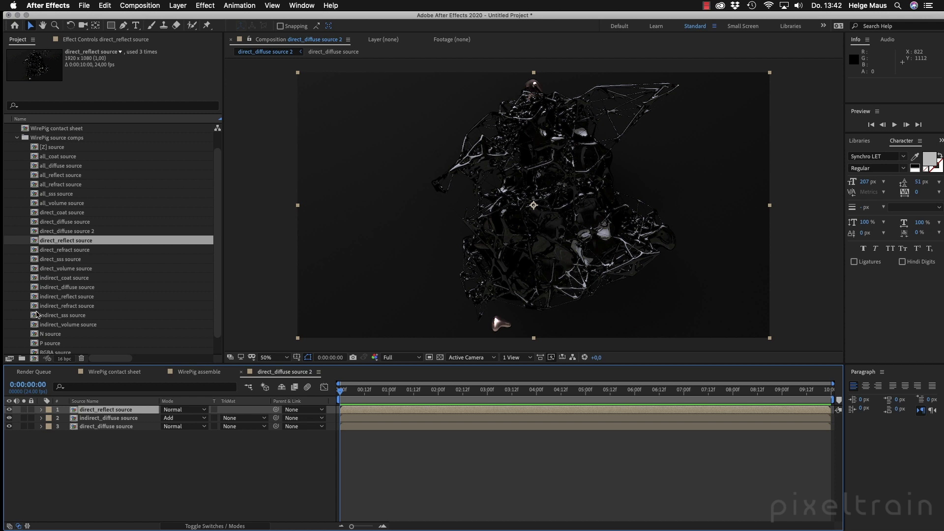
drag(35, 299, 101, 408)
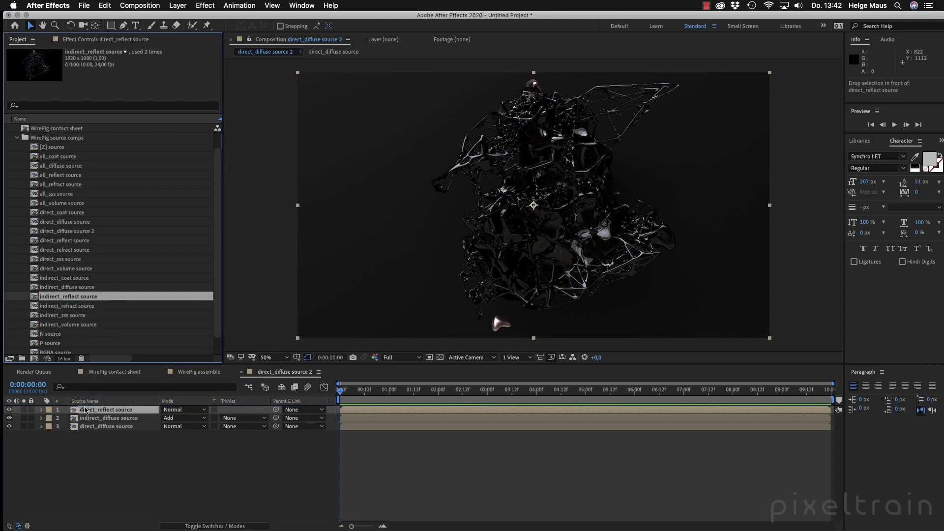
- Set the blending mode of the direct_reflect source and indirect_reflect source layers to Add
click(117, 419)
shift+click(119, 413)
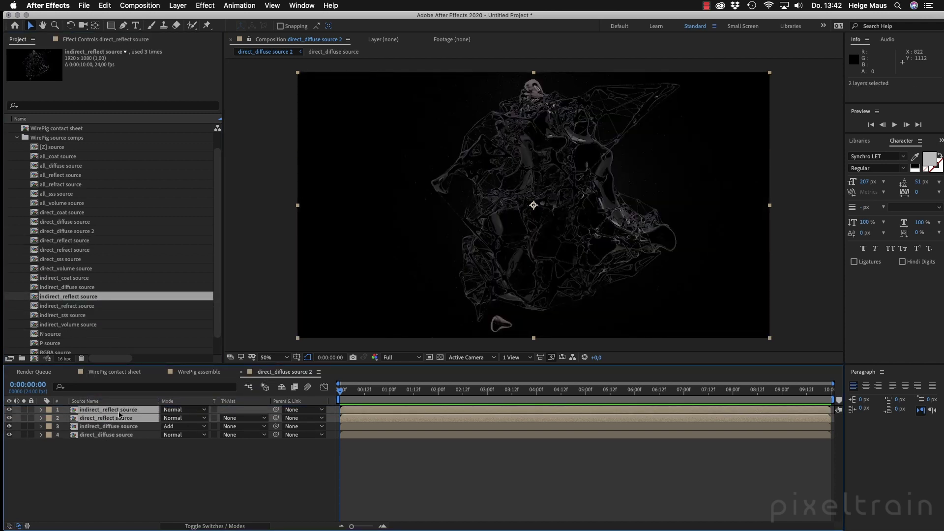
click(179, 417)
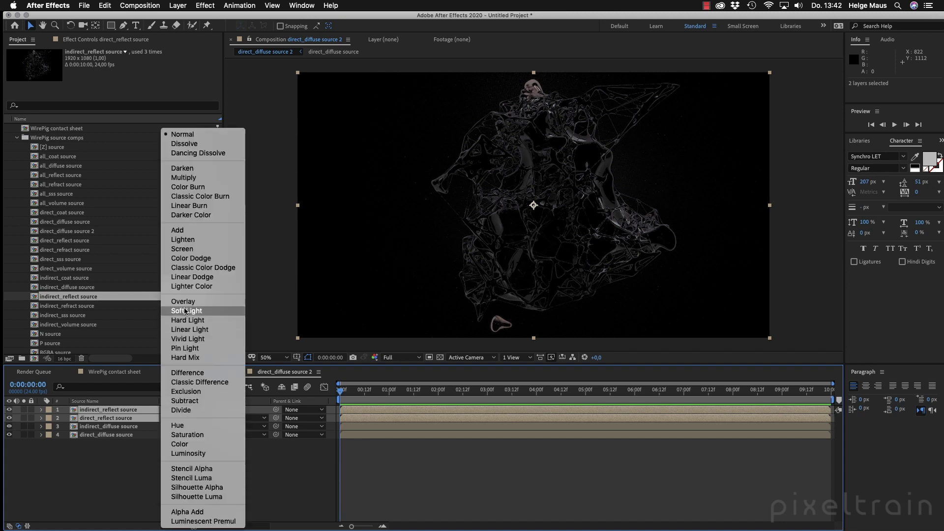
click(178, 230)
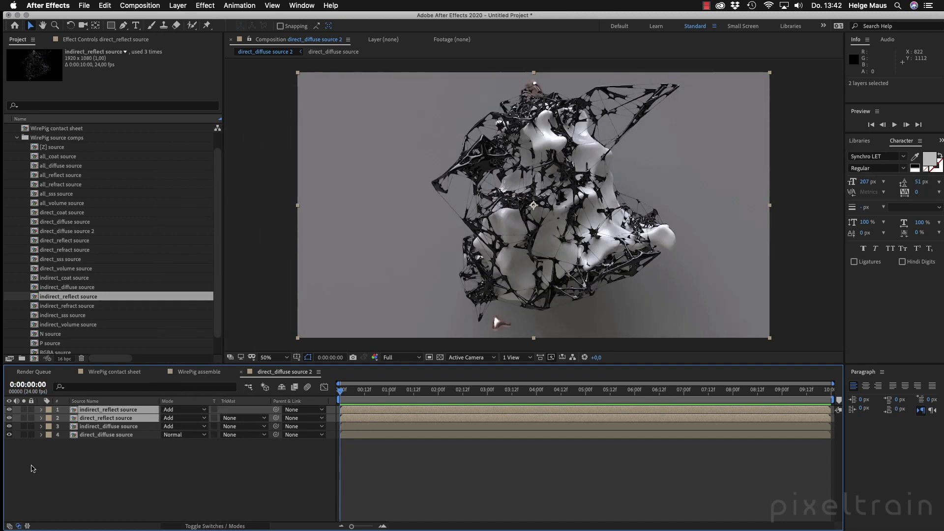
click(34, 468)
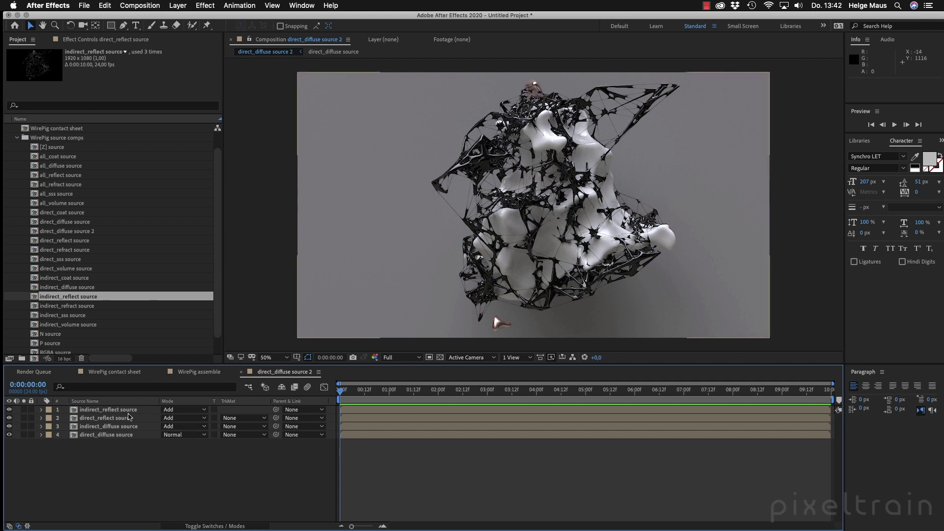
- Solo the direct_reflect source layer to inspect its contribution, and restore the view of all layers
click(107, 419)
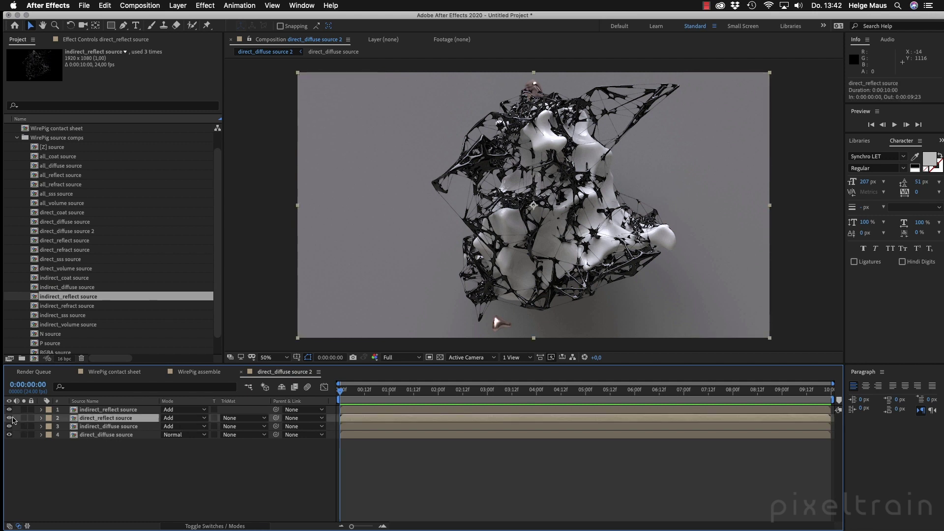
click(24, 417)
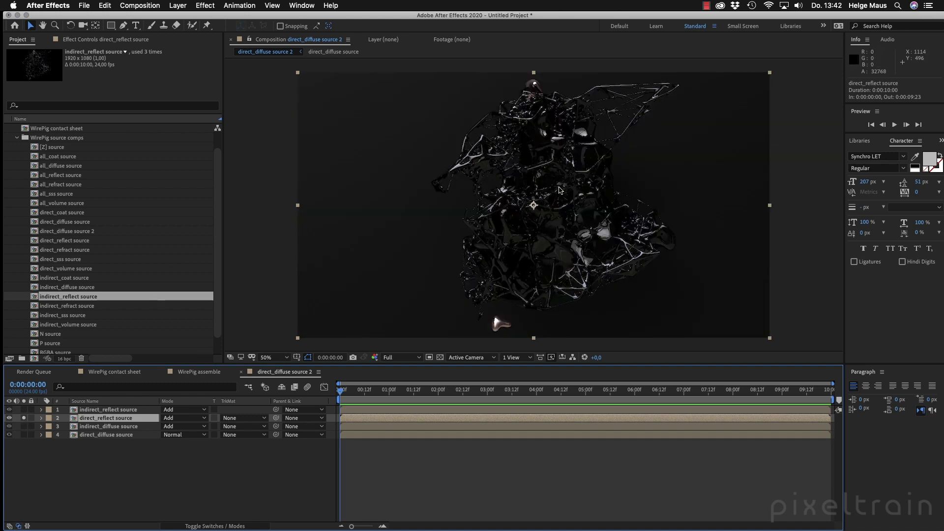
click(24, 418)
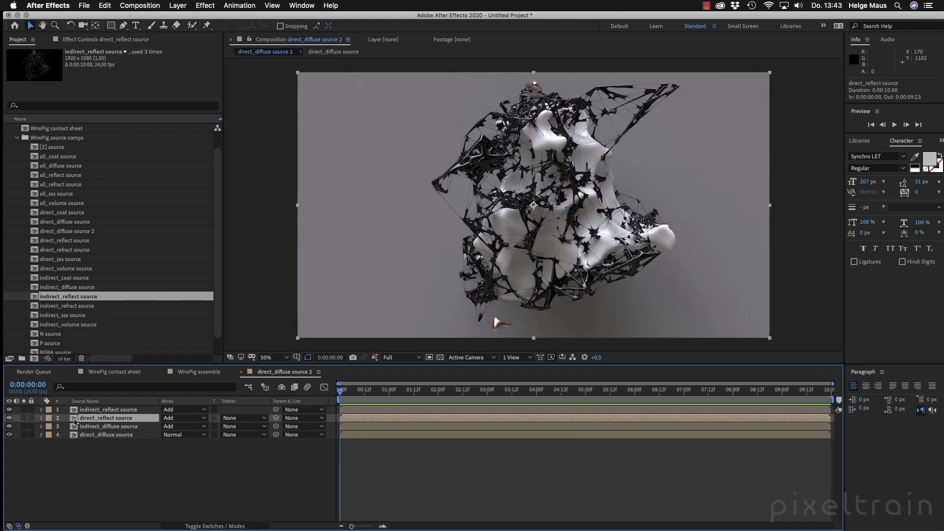
- Apply the Curves effect to the indirect_diffuse source layer and raise the midtones of its RGB curve slightly
click(80, 427)
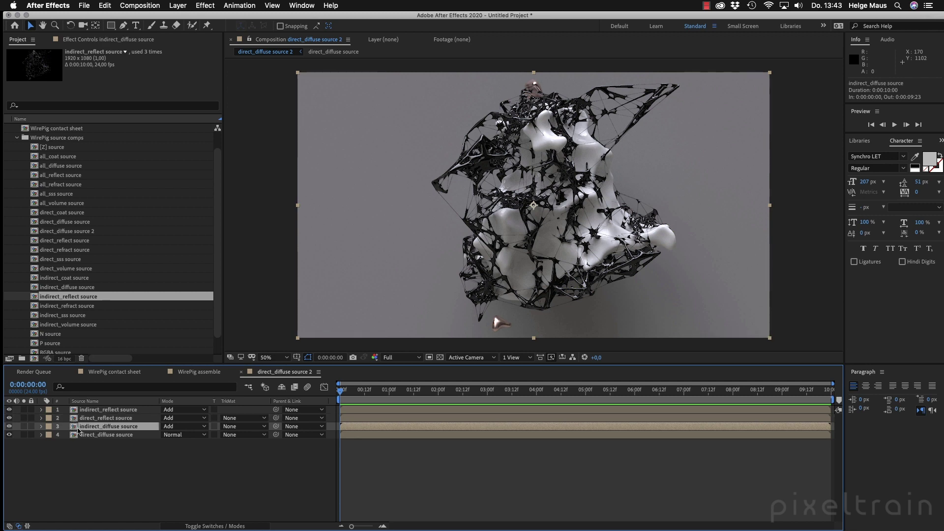
click(94, 39)
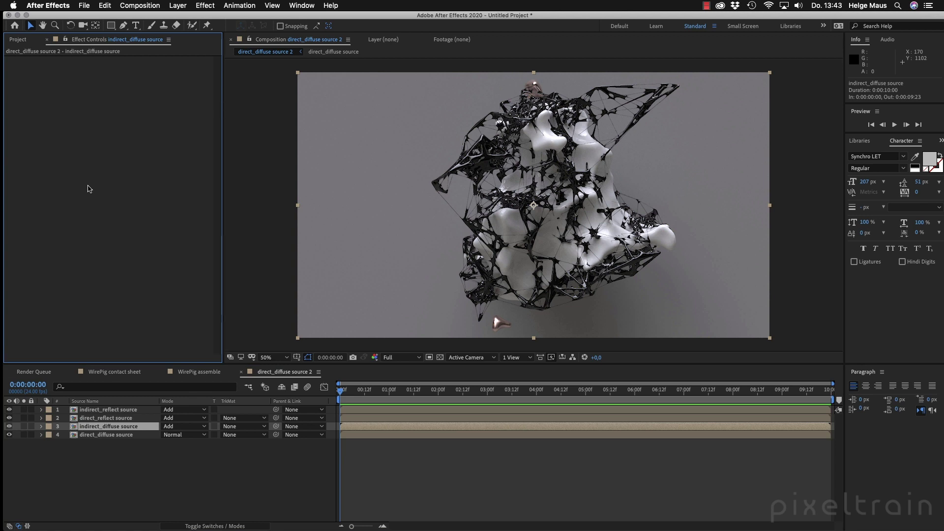
key(ctrl+space)
text(curv)
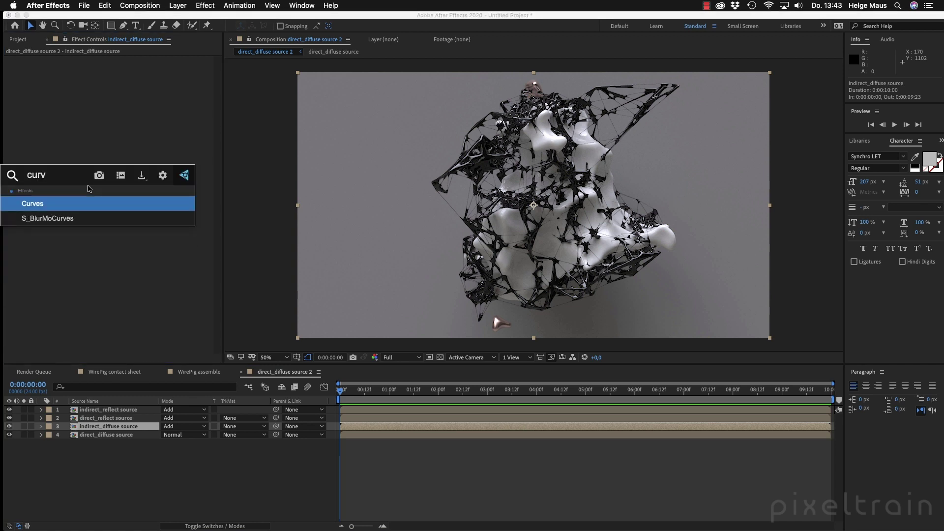
key(Return)
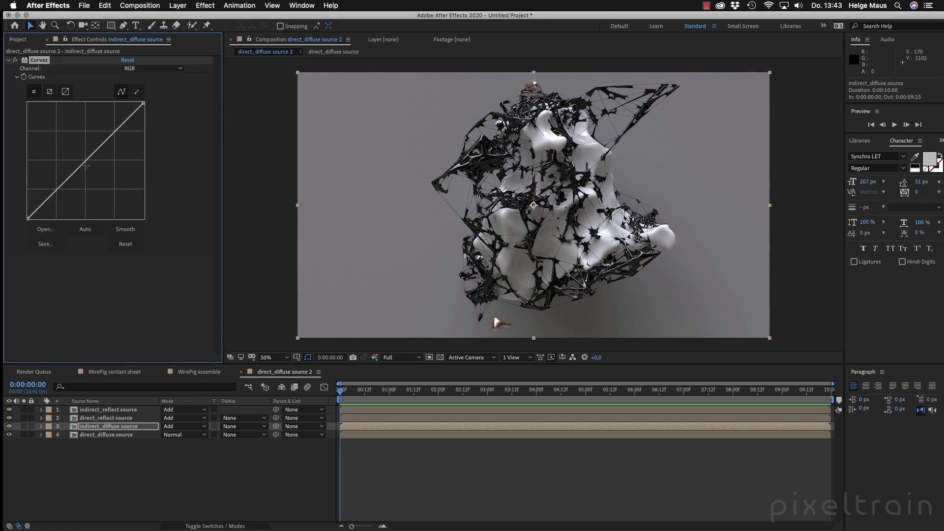
drag(86, 162, 78, 153)
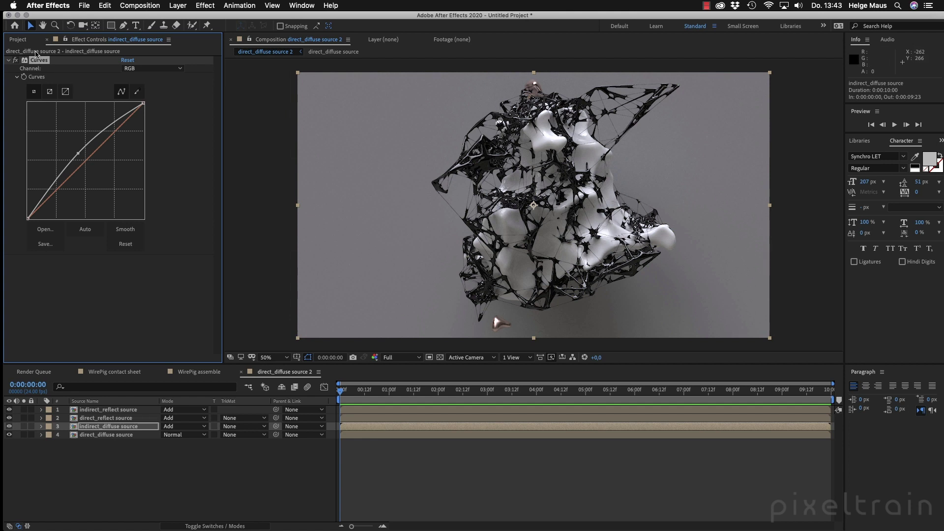
- Collapse the WirePig source comps folder and create a new composition from WirePig.exr
click(18, 40)
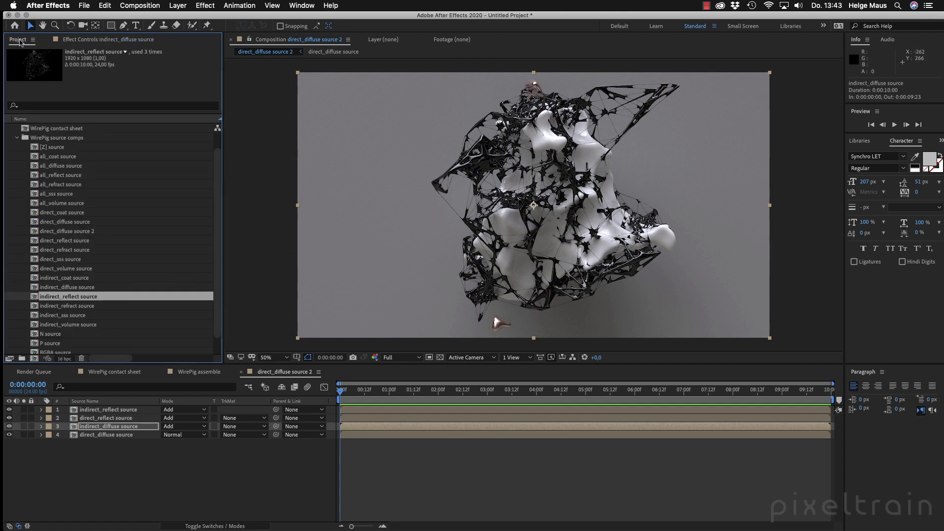
click(18, 140)
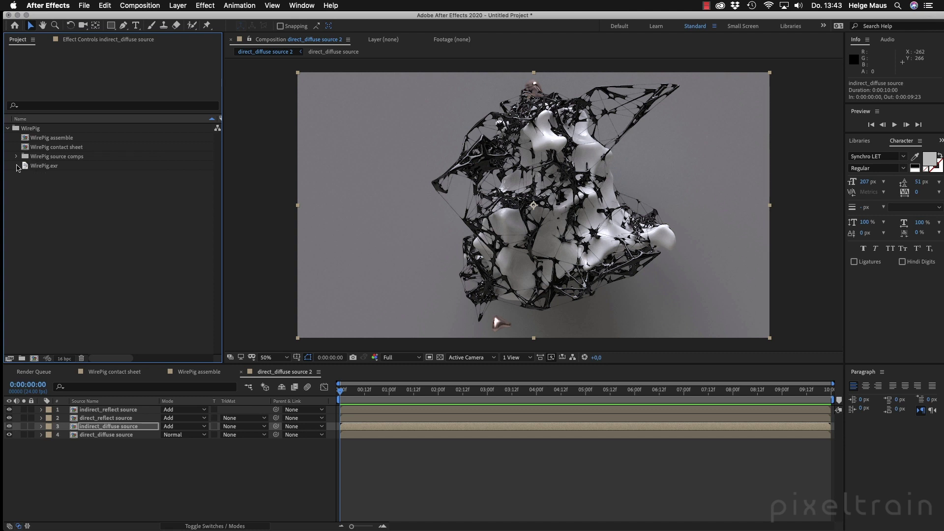
drag(18, 167, 34, 358)
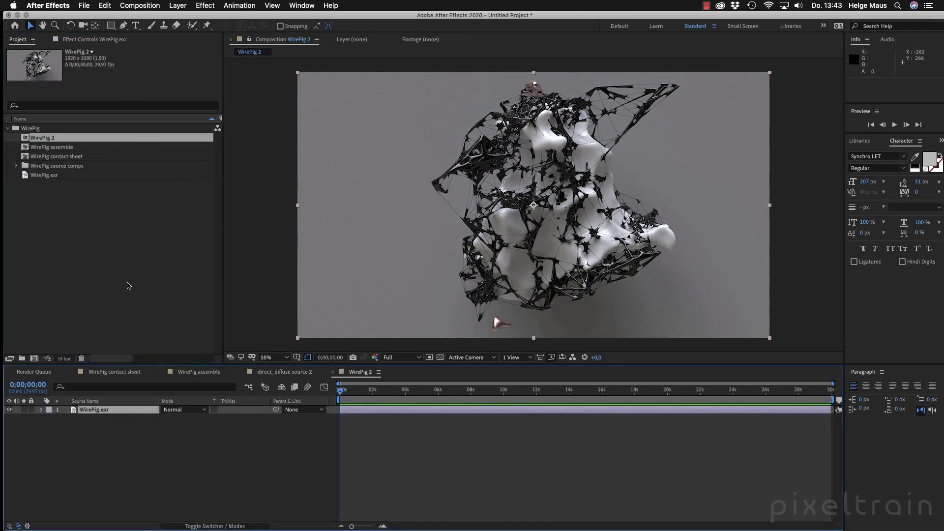
click(147, 468)
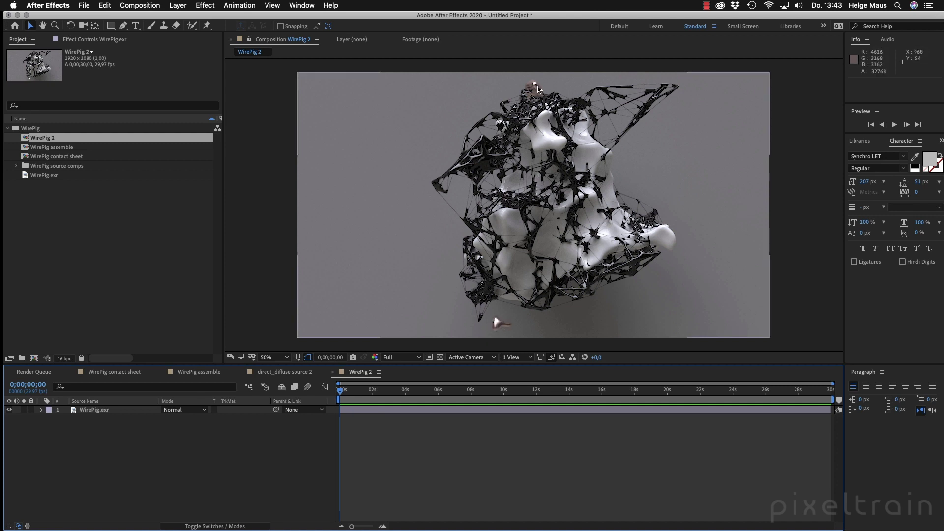
- Import CryptoMaterial.exr into the project, choosing Footage instead of Composition in the import options
click(135, 218)
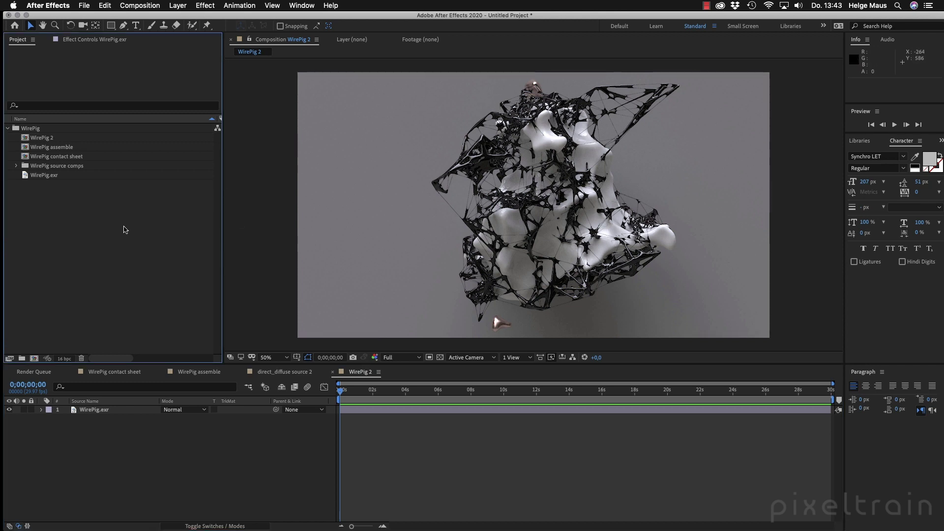
double_click(125, 229)
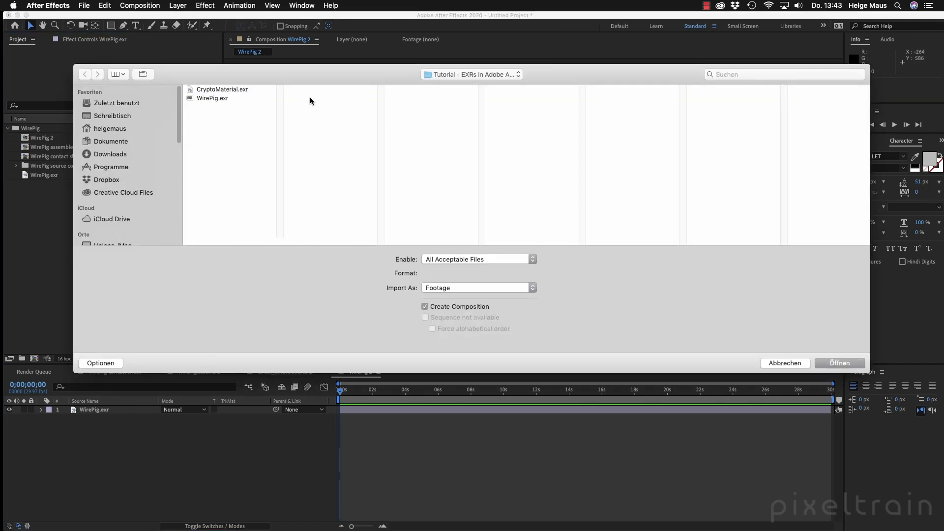
click(240, 90)
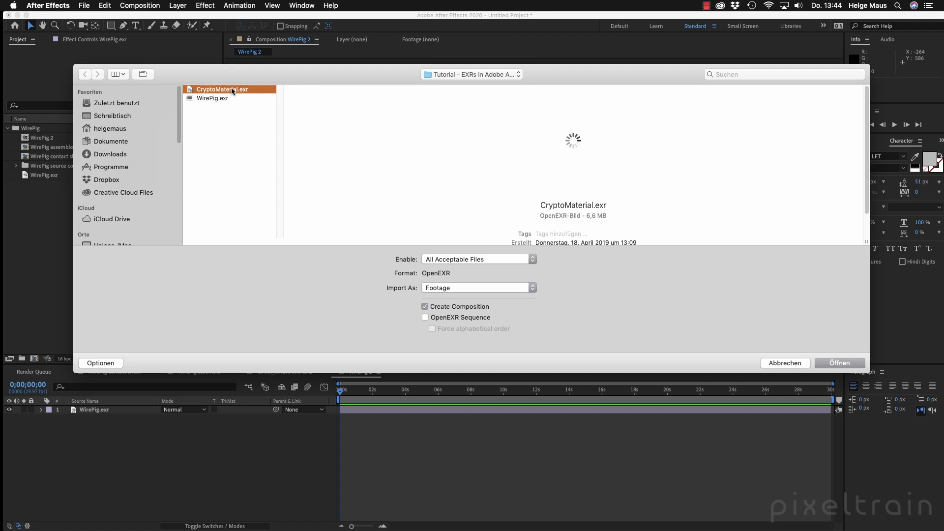
click(837, 365)
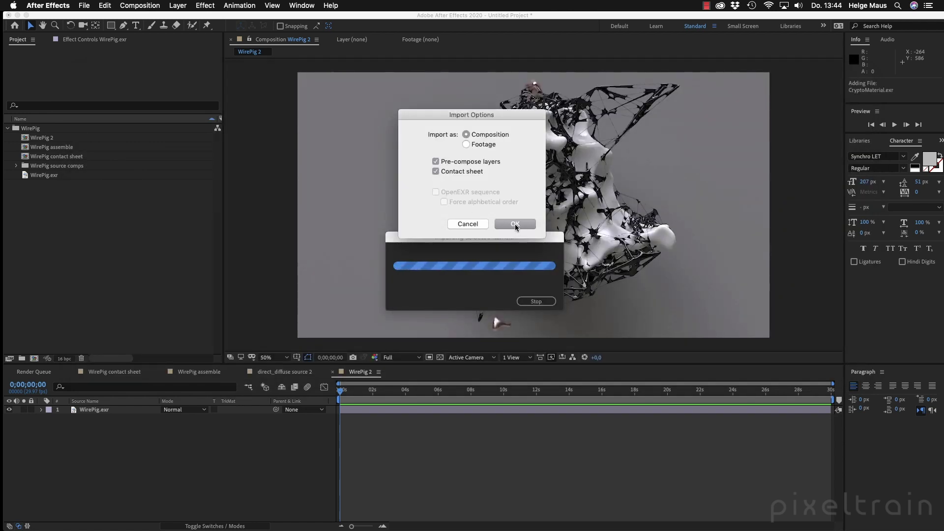
click(480, 144)
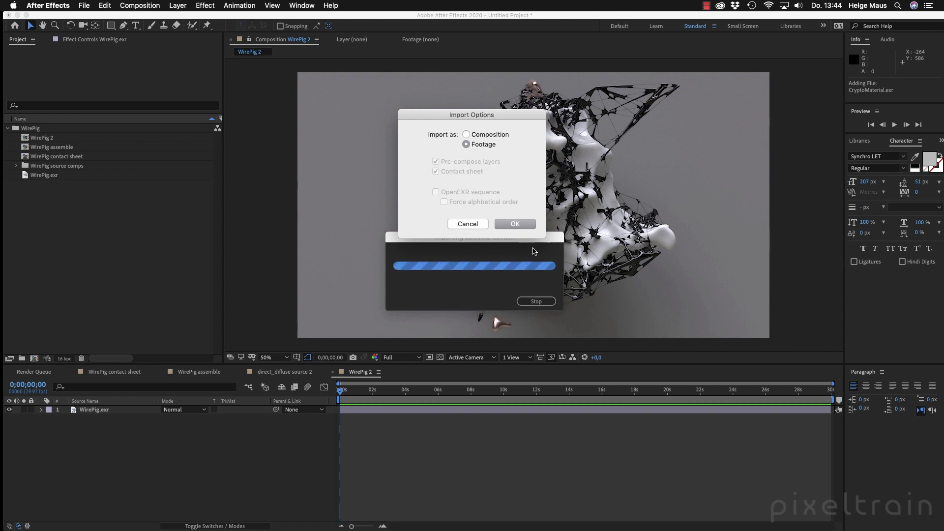
click(523, 224)
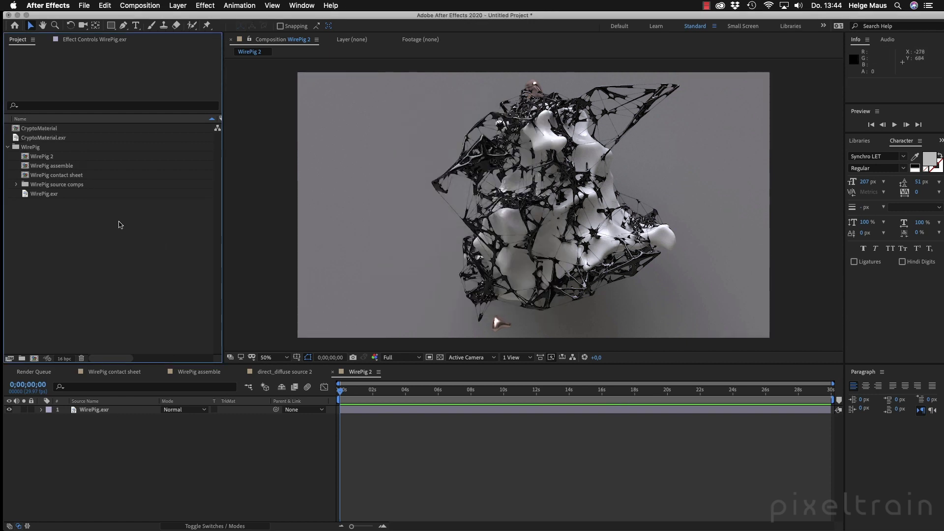
- Add CryptoMaterial.exr above the WirePig.exr layer in the WirePig 2 composition and apply the Cryptomatte effect to it
click(21, 140)
drag(20, 139, 127, 427)
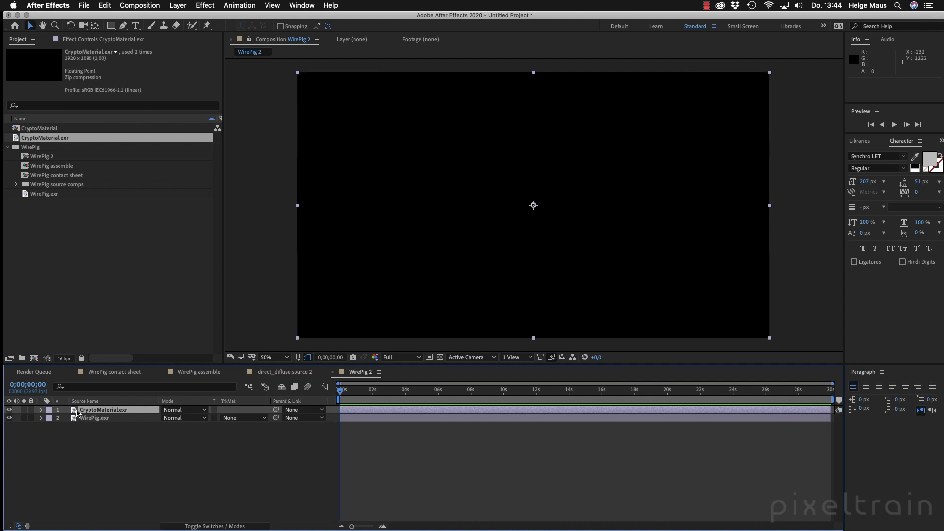
click(212, 8)
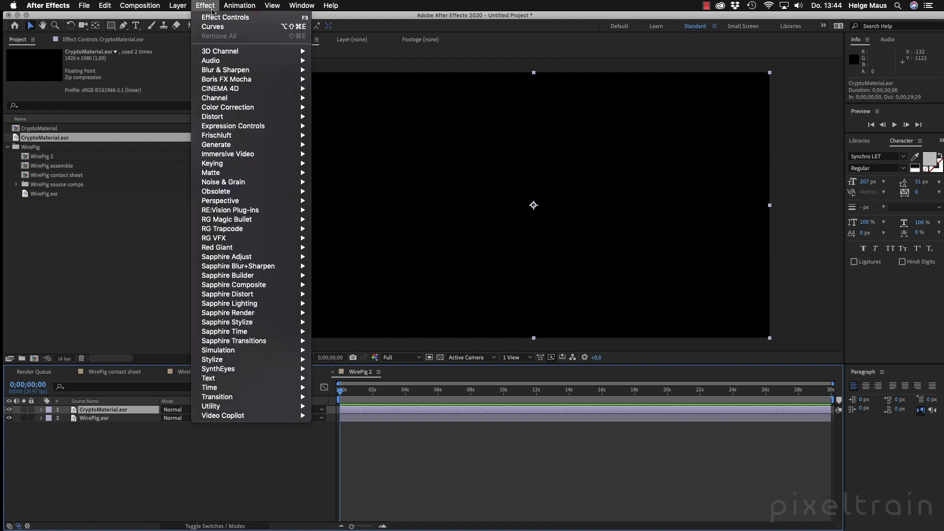
mouse_move(222, 51)
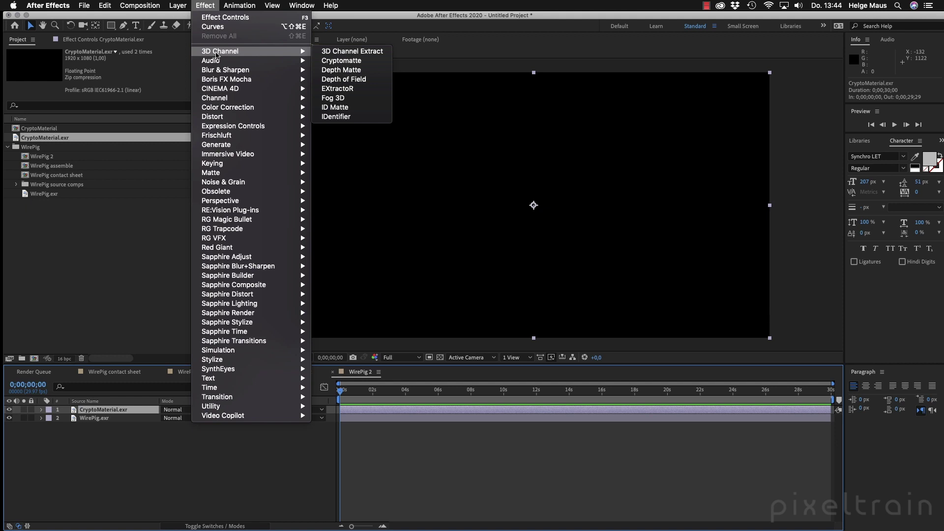
click(368, 62)
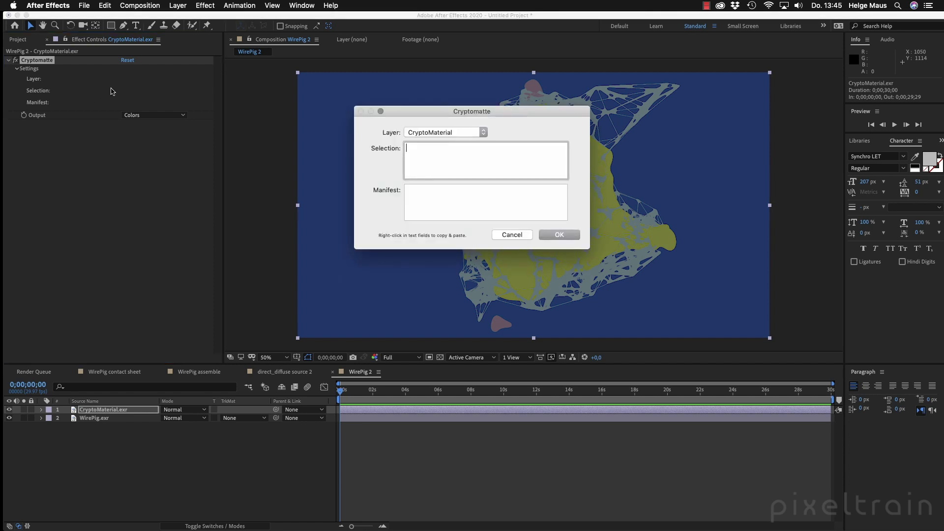
- Switch the Cryptomatte effect's layer to CryptoObject in its settings
drag(426, 111, 128, 81)
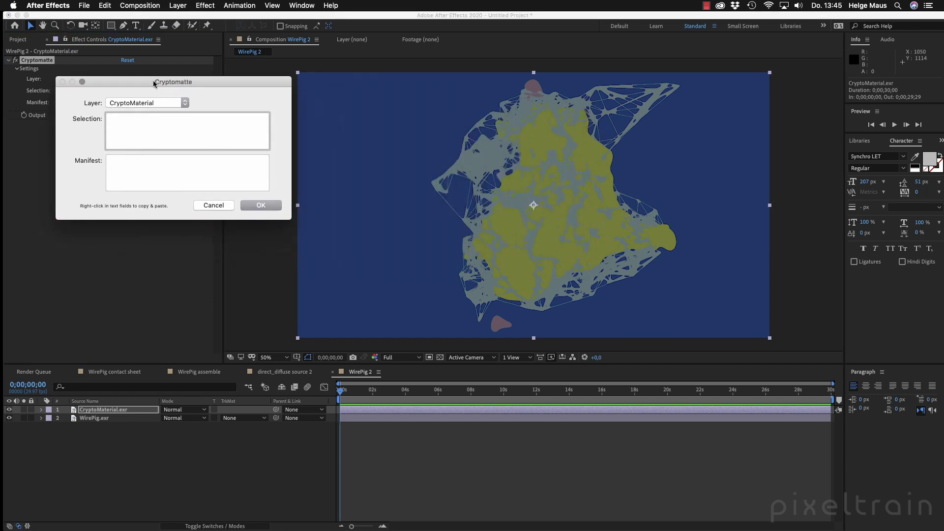
click(114, 104)
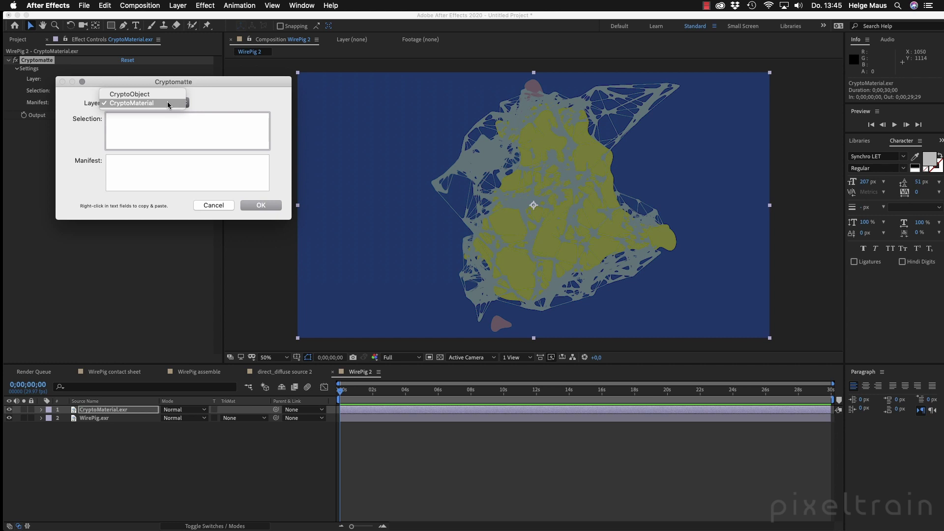
click(131, 98)
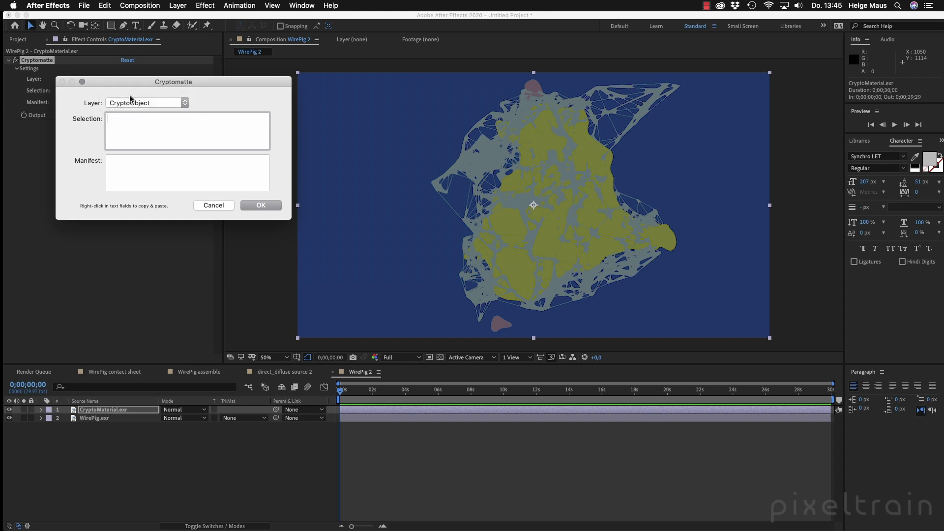
click(253, 205)
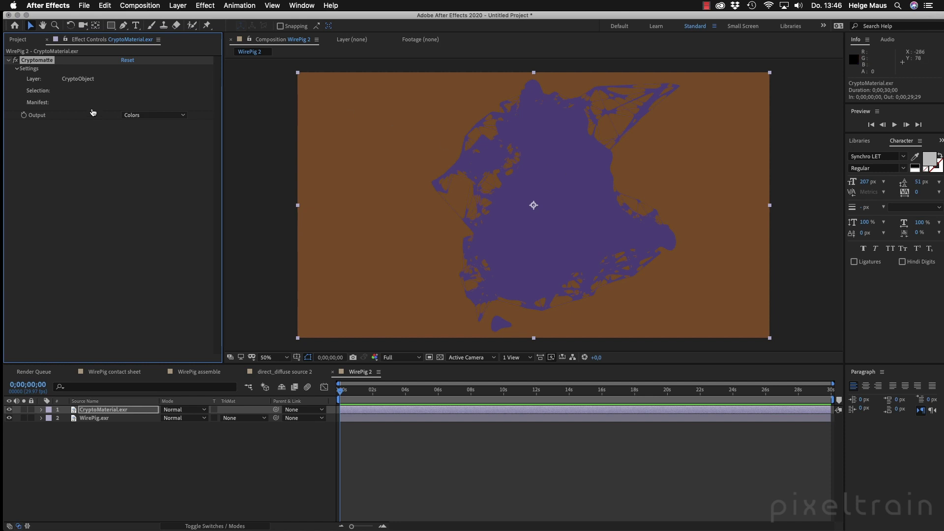
click(83, 93)
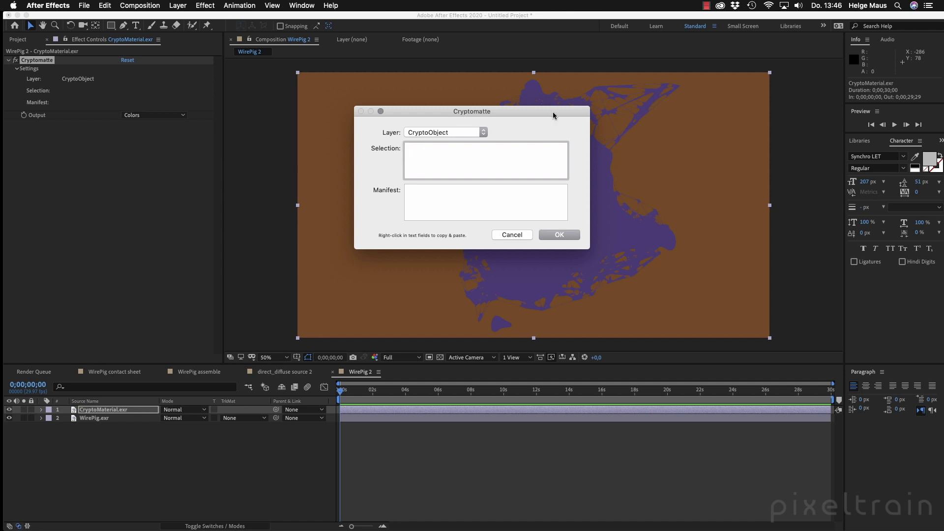
click(512, 235)
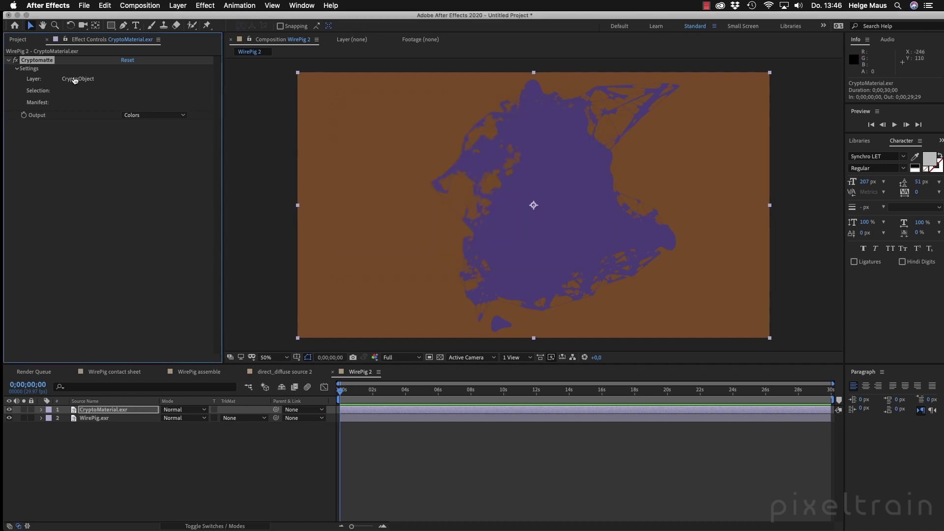
- With the Cryptomatte effect active, pick the central object in the viewer as the matte and add the background to the selection
click(43, 62)
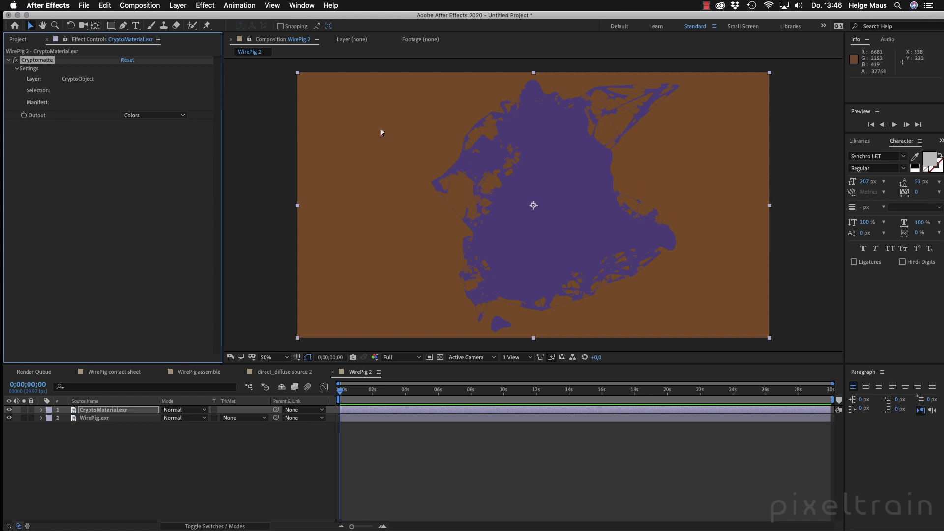
click(591, 167)
click(592, 166)
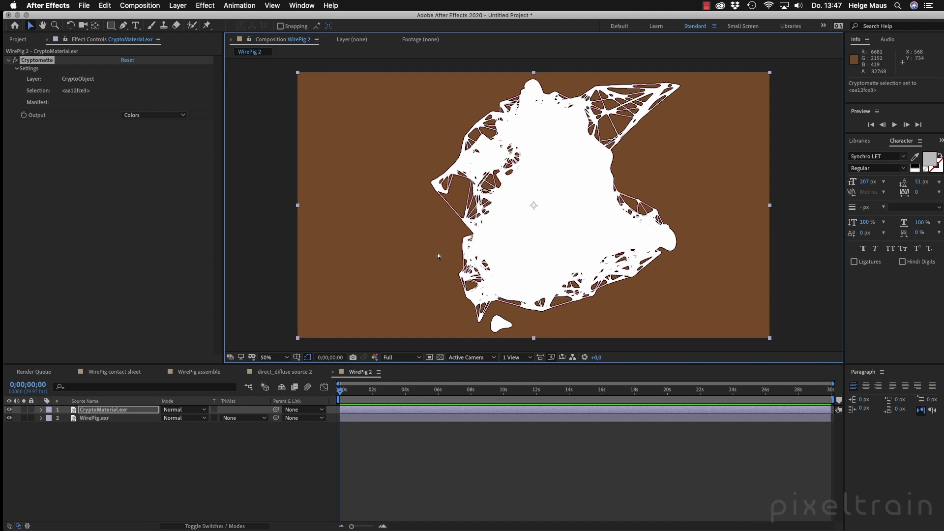
shift+click(450, 105)
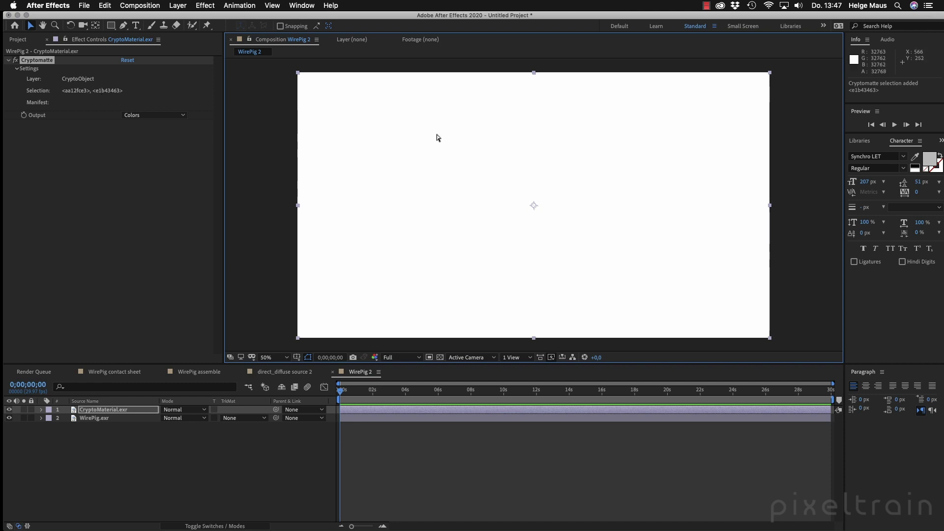
- Remove the background from the Cryptomatte selection, and switch the effect's settings to the CryptoMaterial layer with an empty selection
alt+click(339, 97)
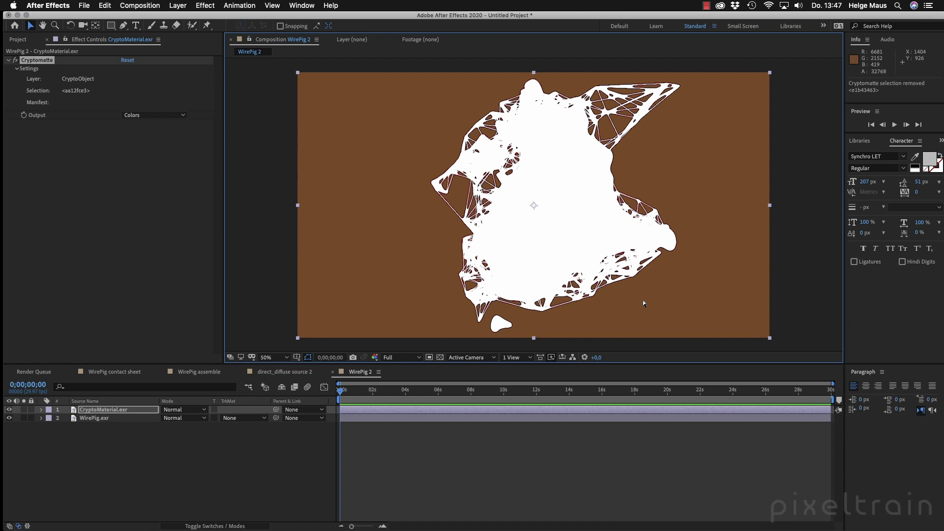
click(82, 90)
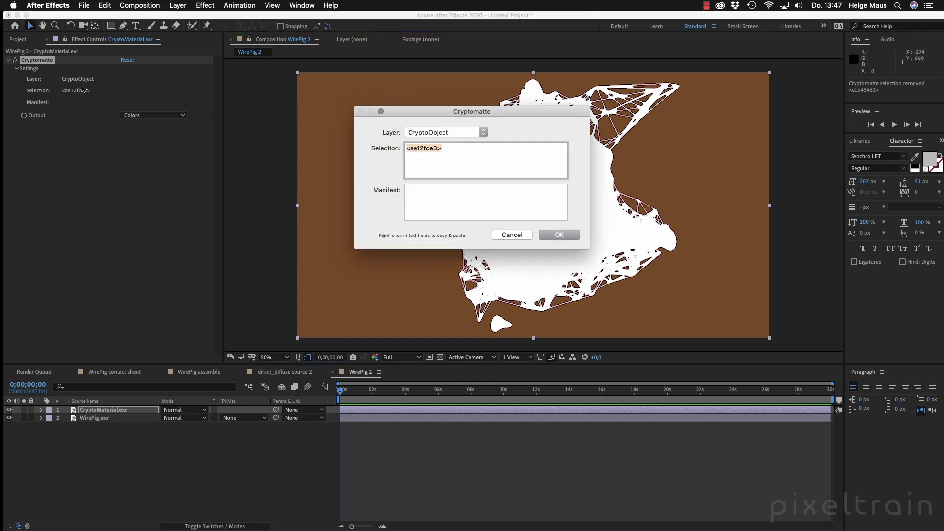
click(466, 132)
click(444, 140)
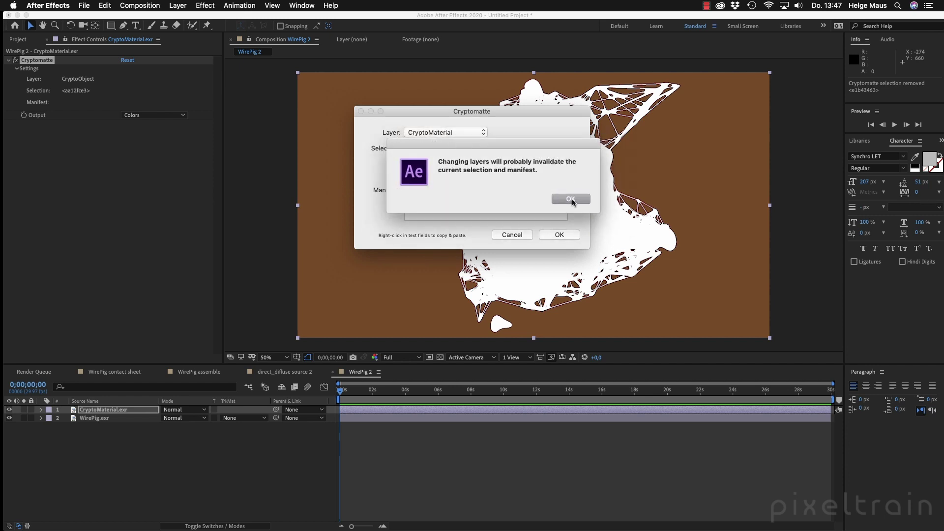
click(571, 198)
key(BackSpace)
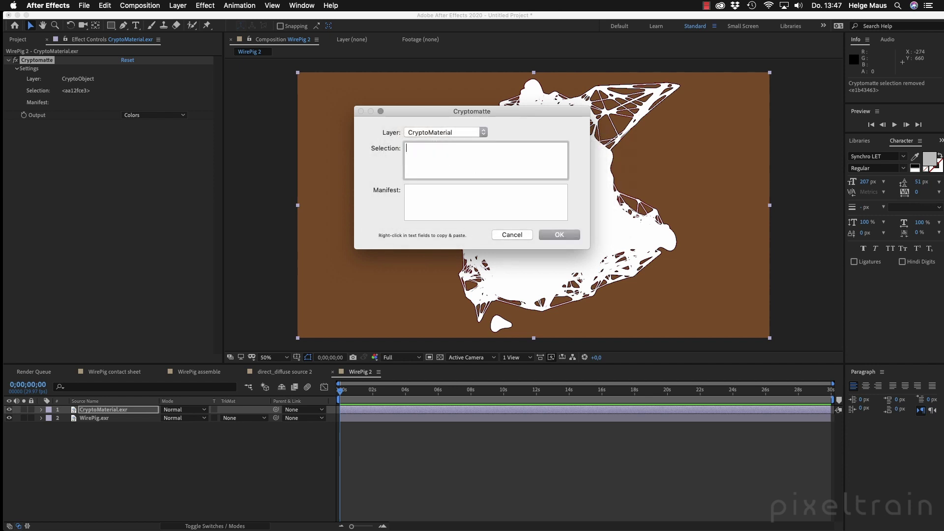
click(468, 132)
click(460, 133)
click(558, 235)
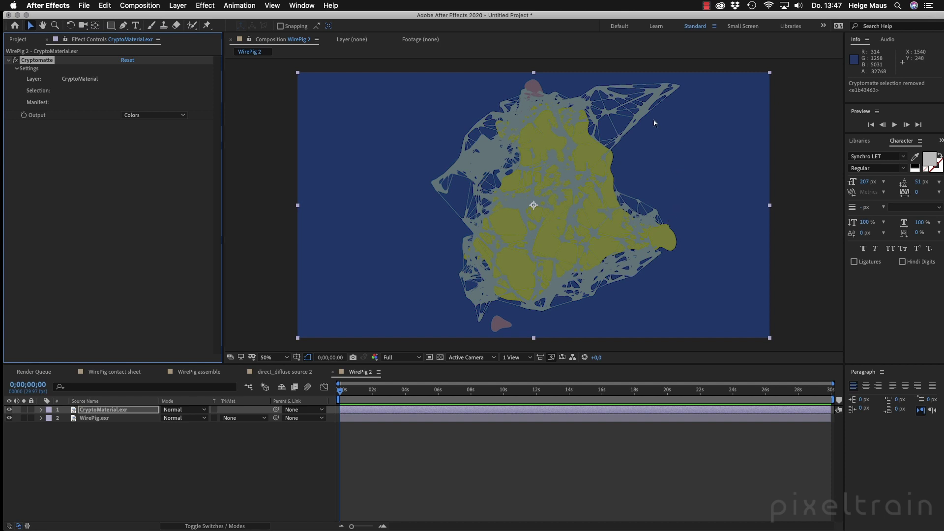
- Pick the copper material on the blob above the figure as the matte and set the Cryptomatte output to Matte Only
click(536, 88)
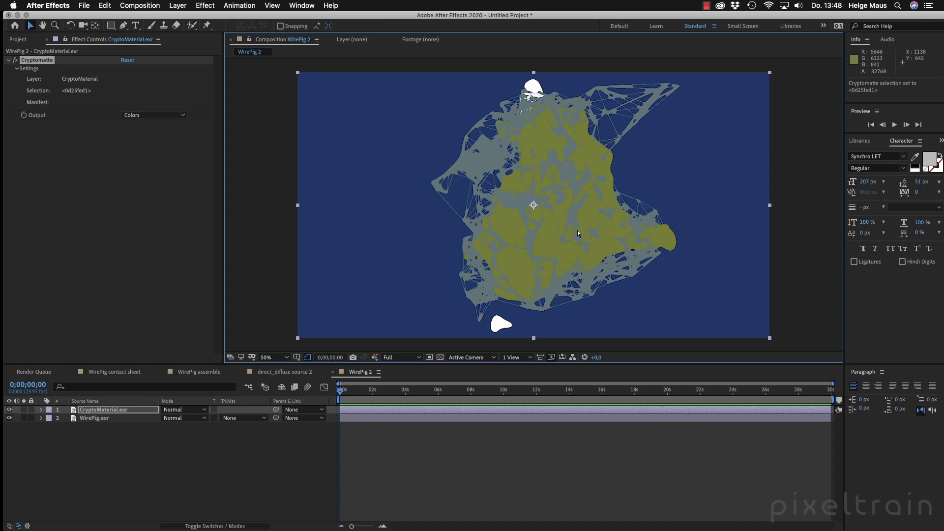
click(172, 116)
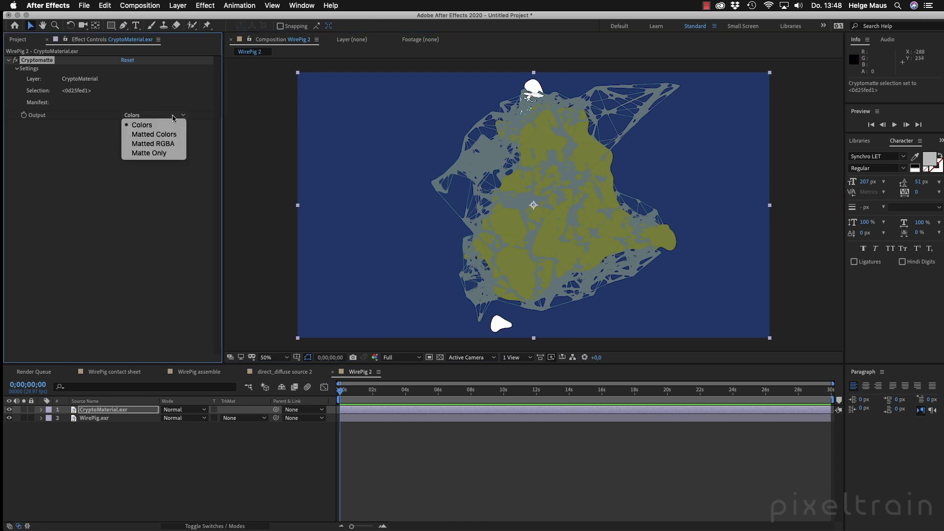
click(164, 153)
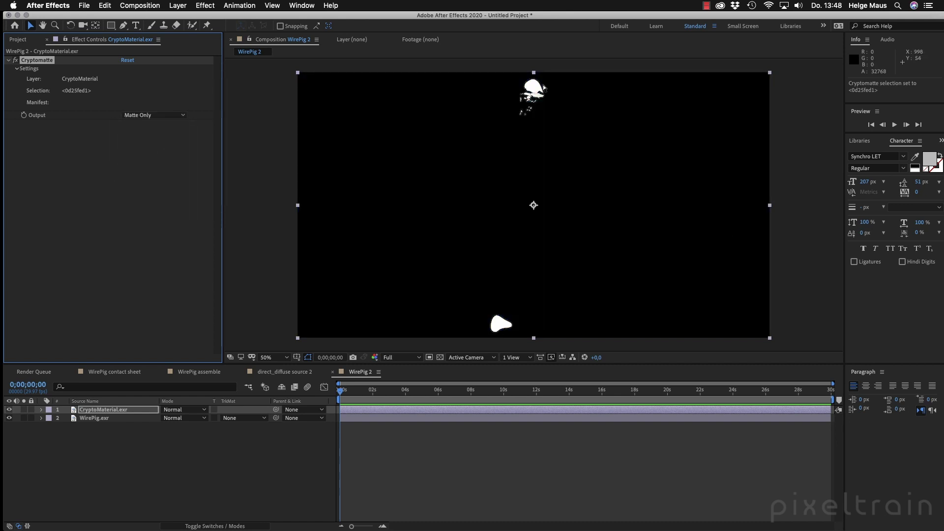
- Rename the CryptoMaterial.exr layer to Copper and hide it in the composition
click(75, 412)
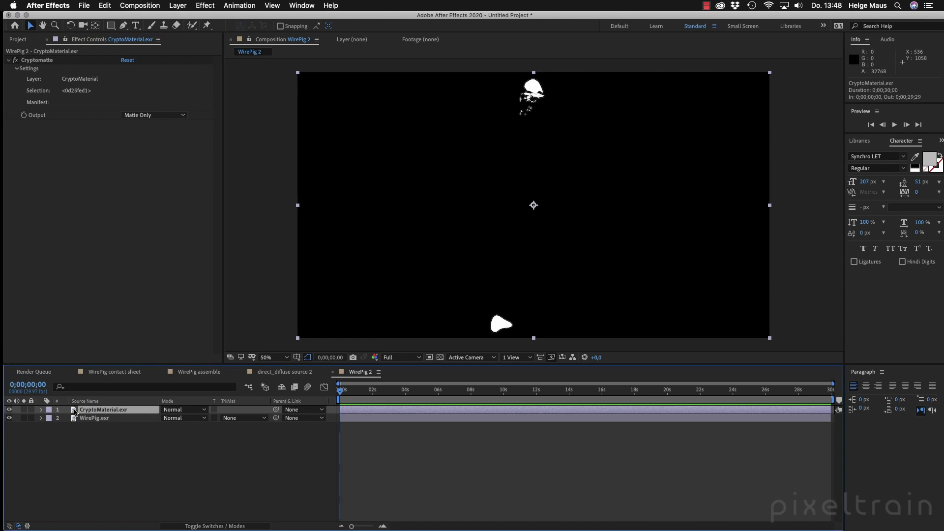
key(Return)
text(Copper)
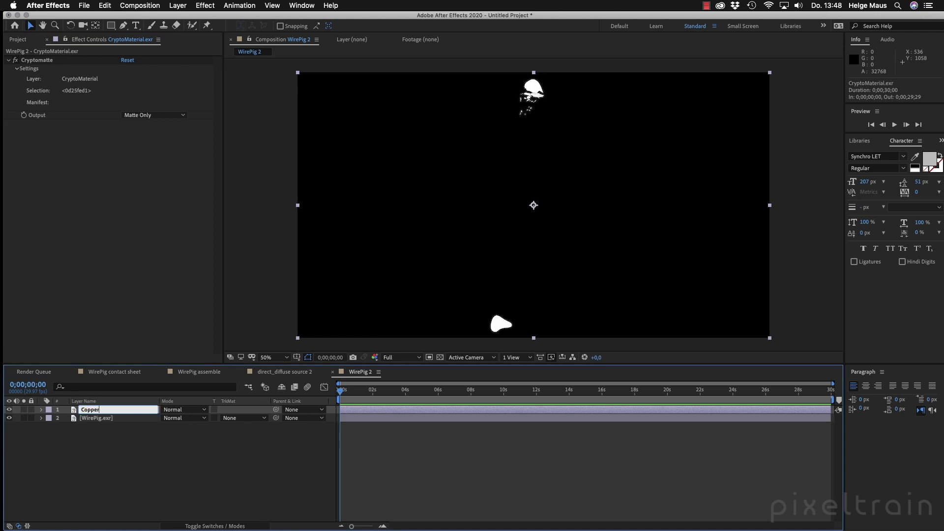
key(Return)
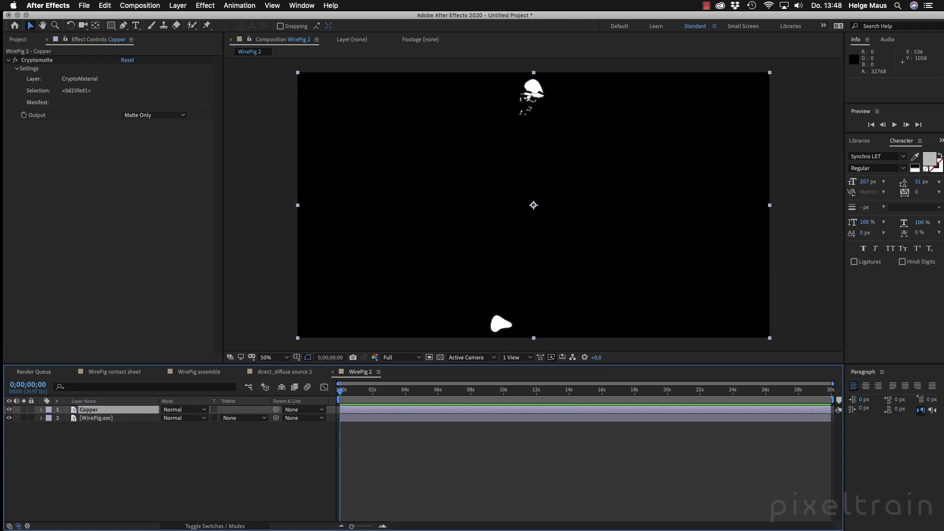
click(8, 410)
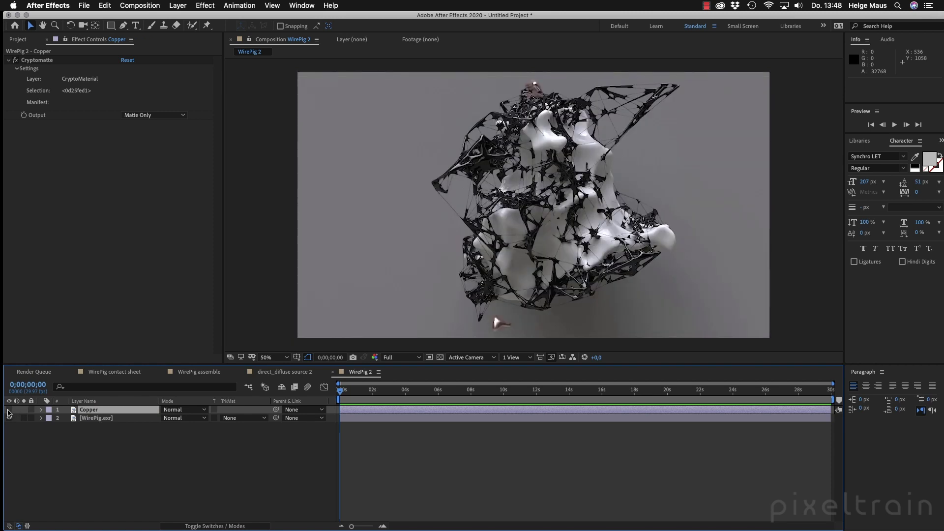
click(131, 470)
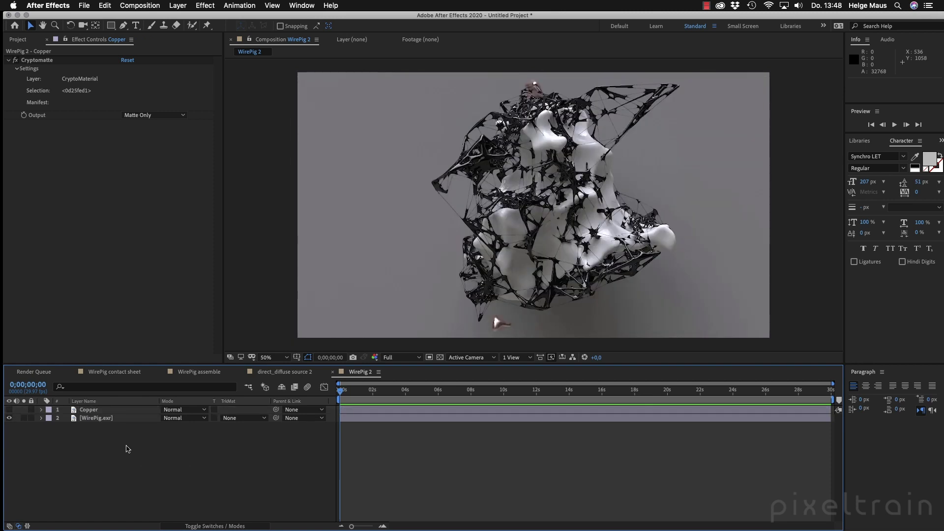
- Try the Copper layer as a luma matte for the WirePig.exr layer and set it back to No Track Matte
click(98, 419)
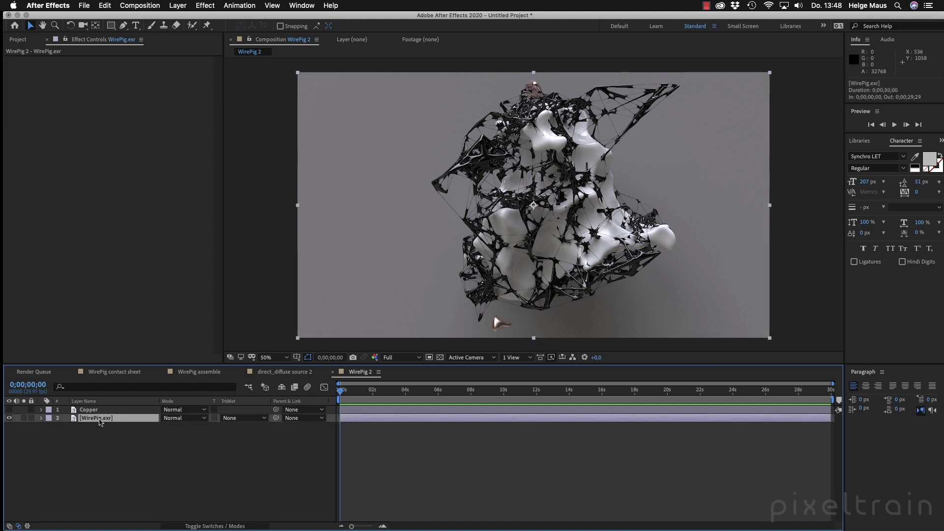
click(240, 418)
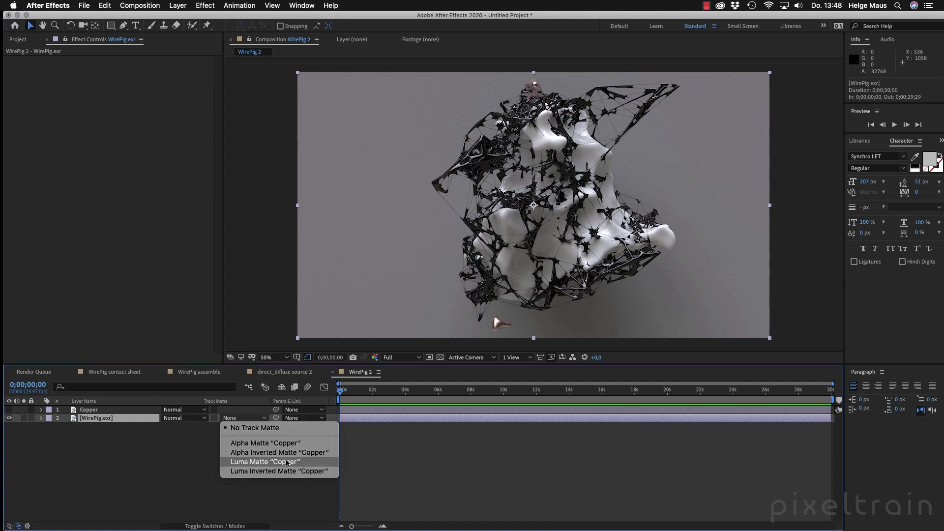
click(268, 461)
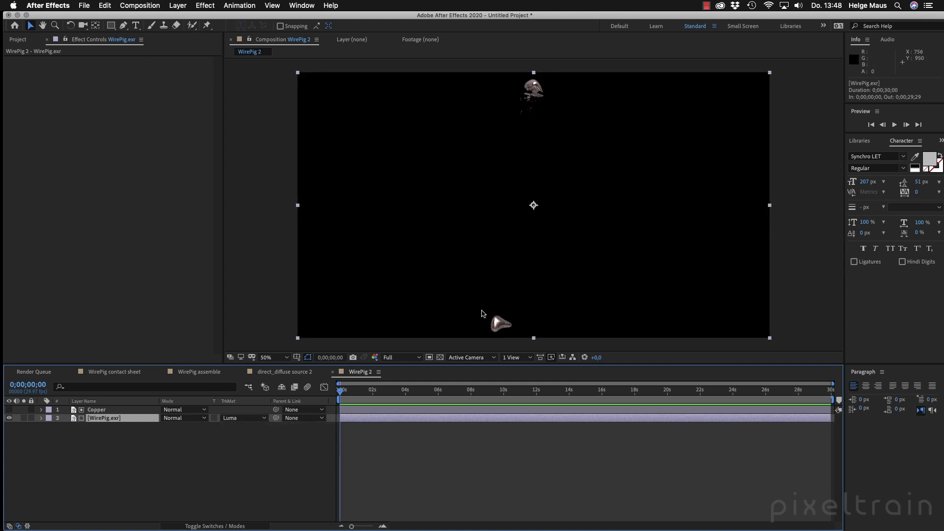
click(228, 418)
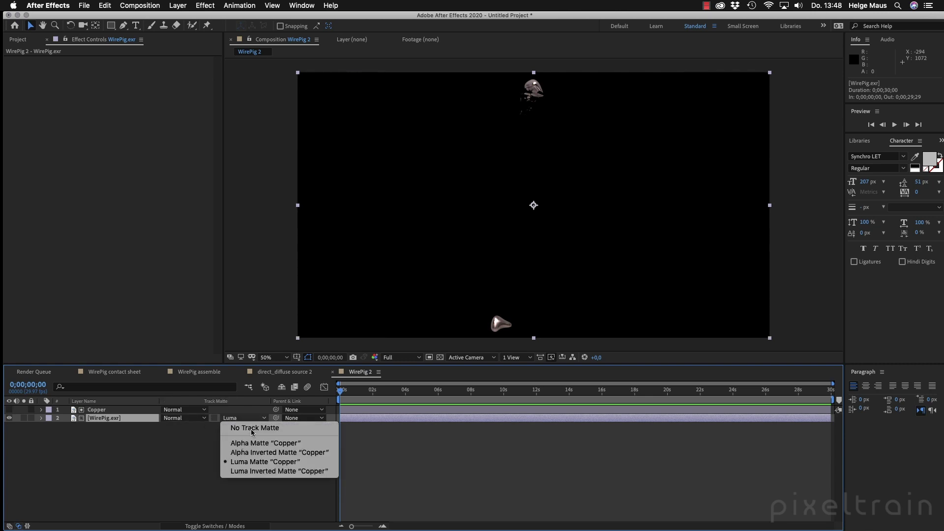
click(231, 429)
click(188, 440)
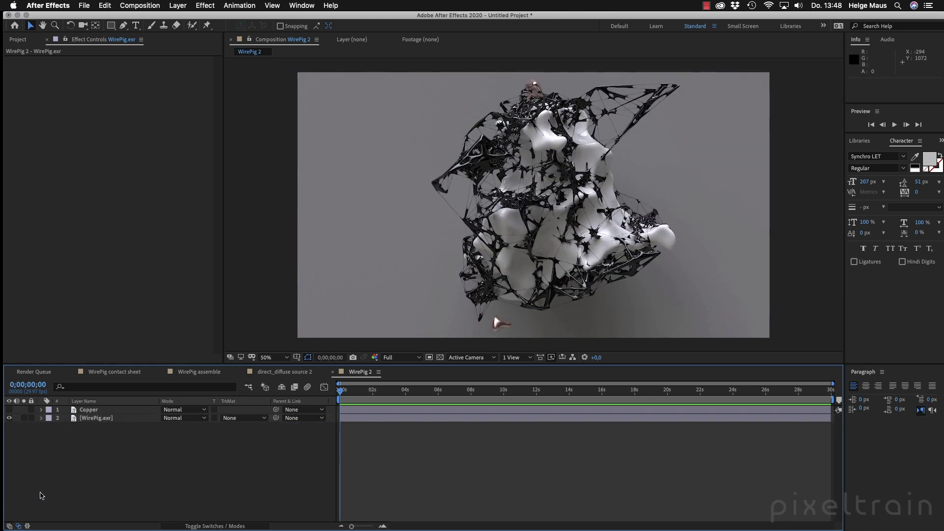
- Add an adjustment layer to the WirePig 2 composition and name it Copper Adj
right_click(88, 472)
mouse_move(192, 426)
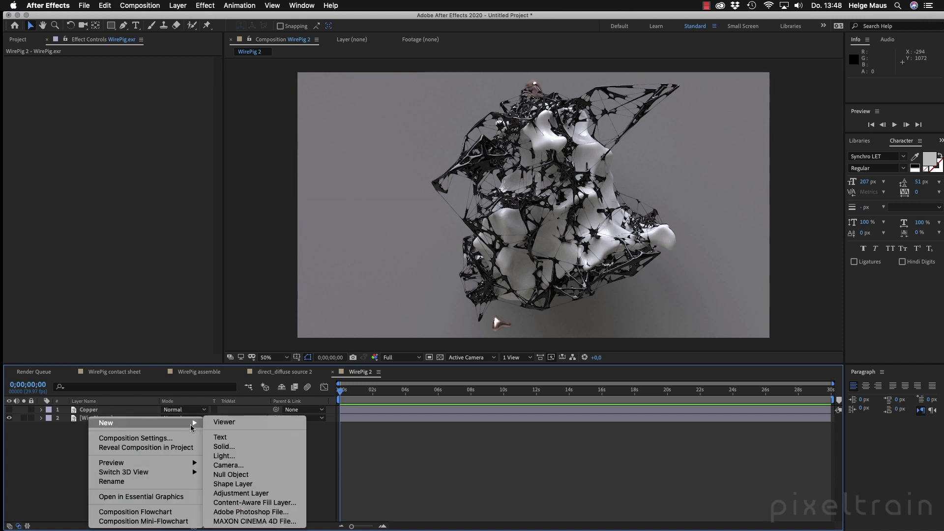
click(260, 494)
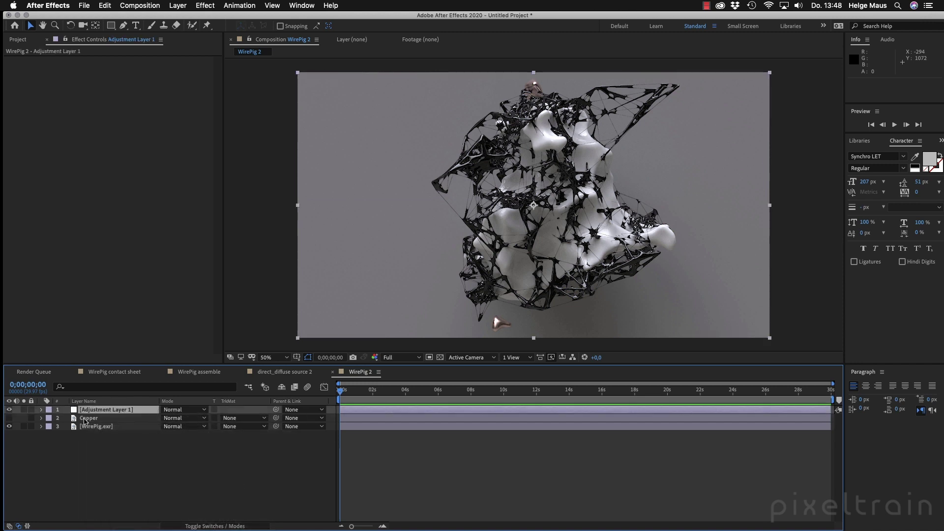
key(Return)
text(Copper)
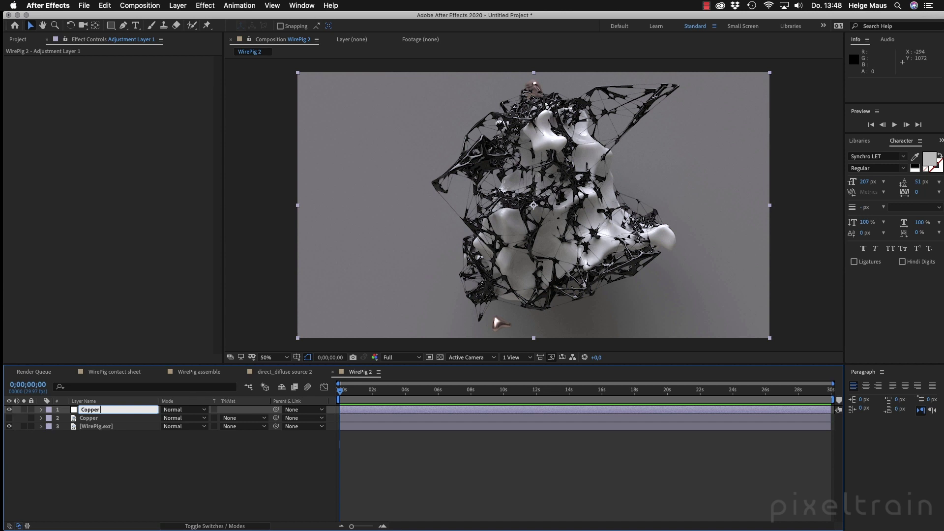
text( Adj)
key(Return)
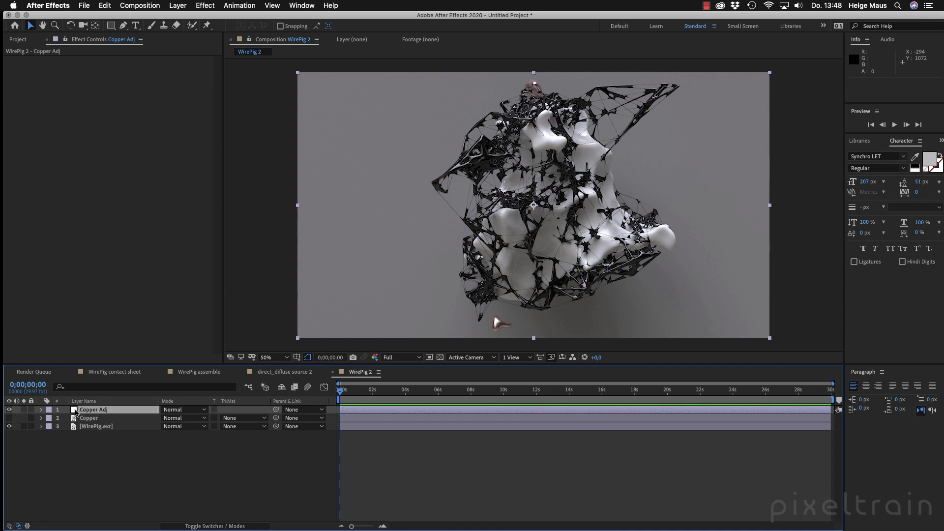
- Apply the Curves effect to the Copper Adj layer and raise the midpoint of the Red channel curve
click(133, 164)
key(ctrl+space)
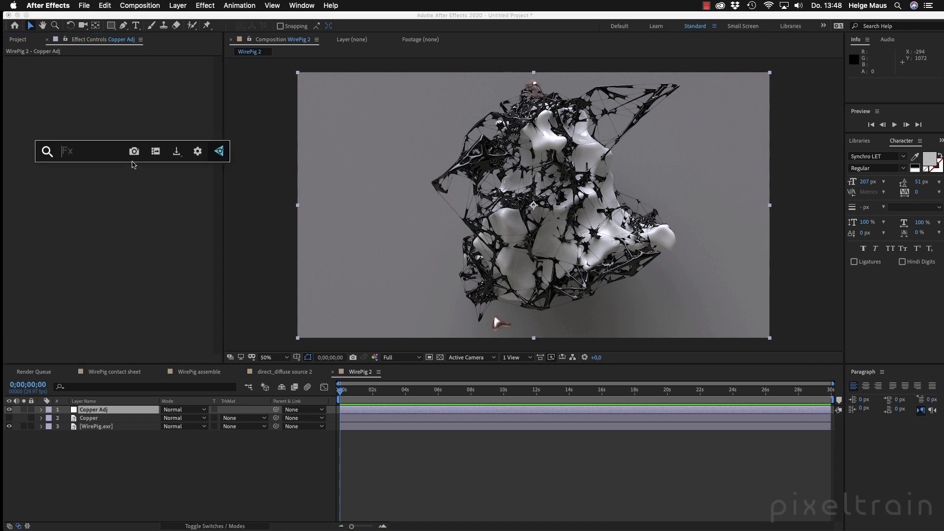
text(curv)
key(Return)
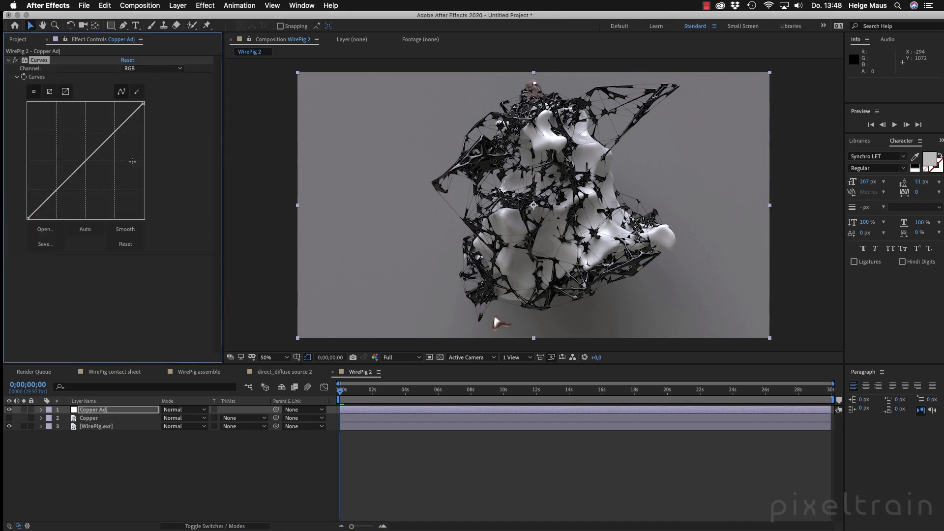
click(149, 68)
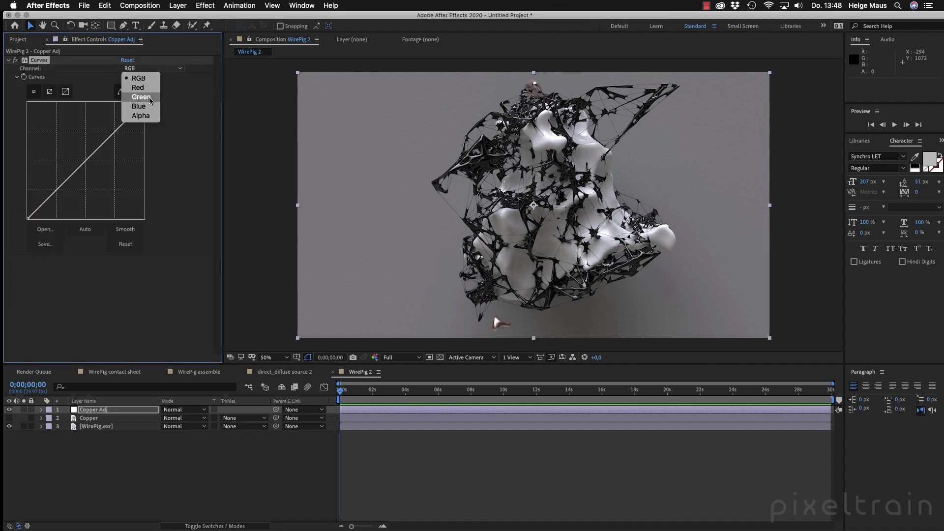
click(138, 87)
drag(87, 161, 83, 148)
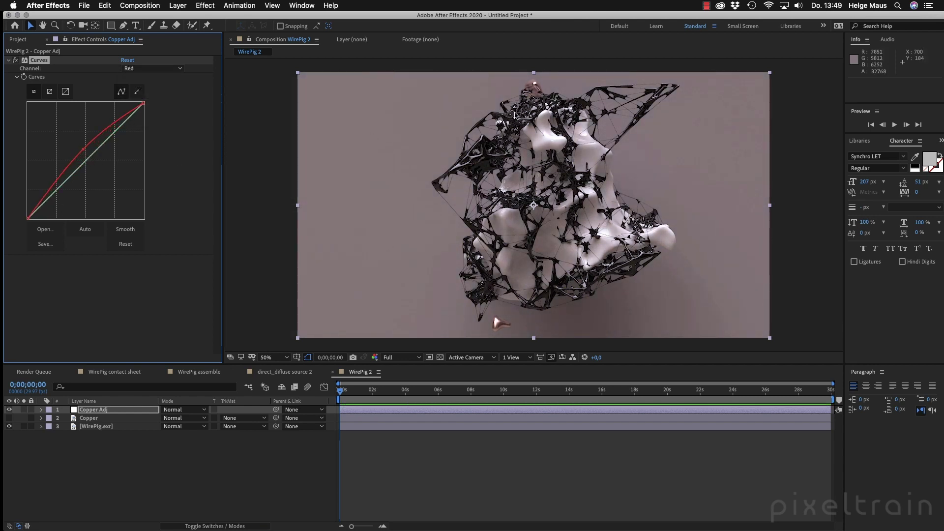
- Move the Copper layer above Copper Adj and set the adjustment layer's track matte to Luma Matte "Copper"
click(94, 422)
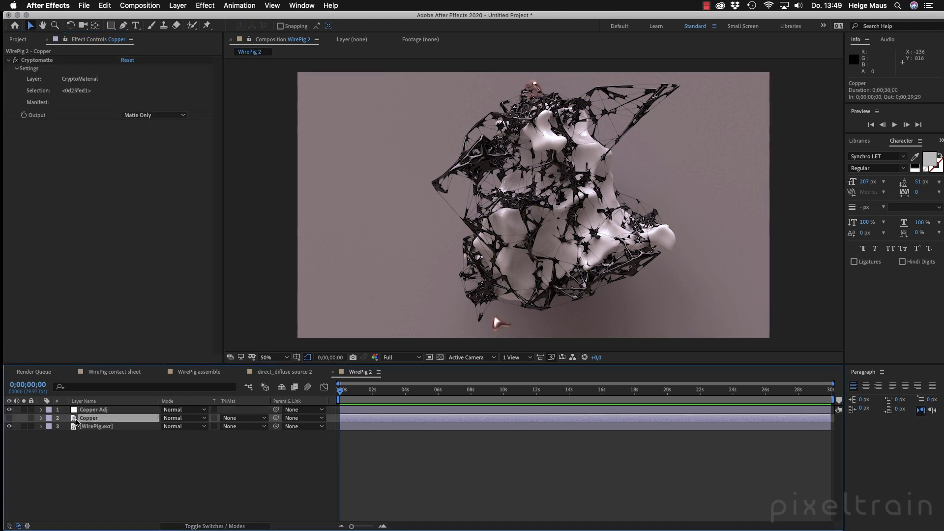
drag(76, 422, 81, 408)
click(245, 418)
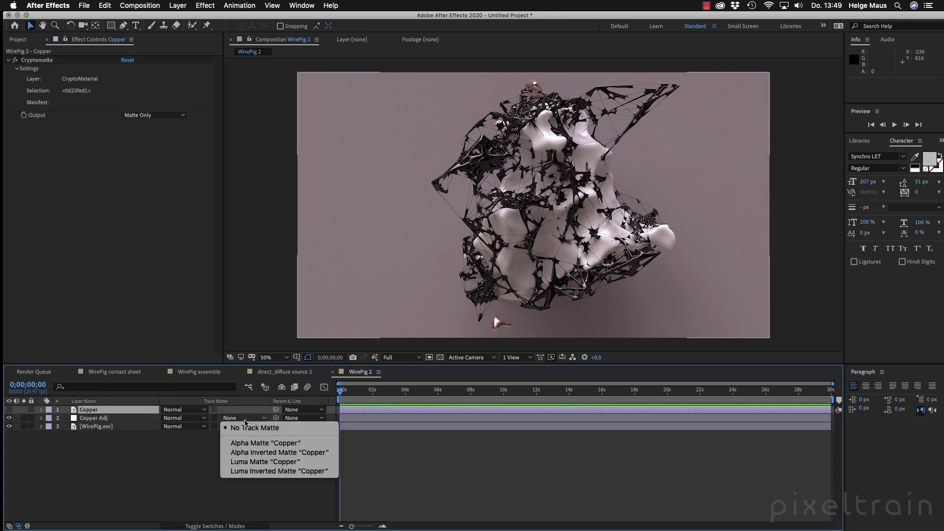
click(279, 471)
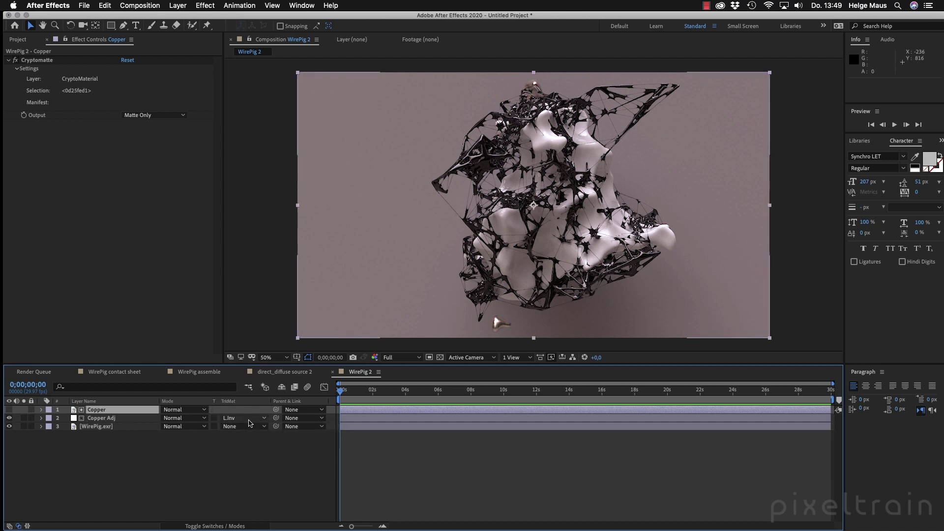
click(250, 423)
click(275, 459)
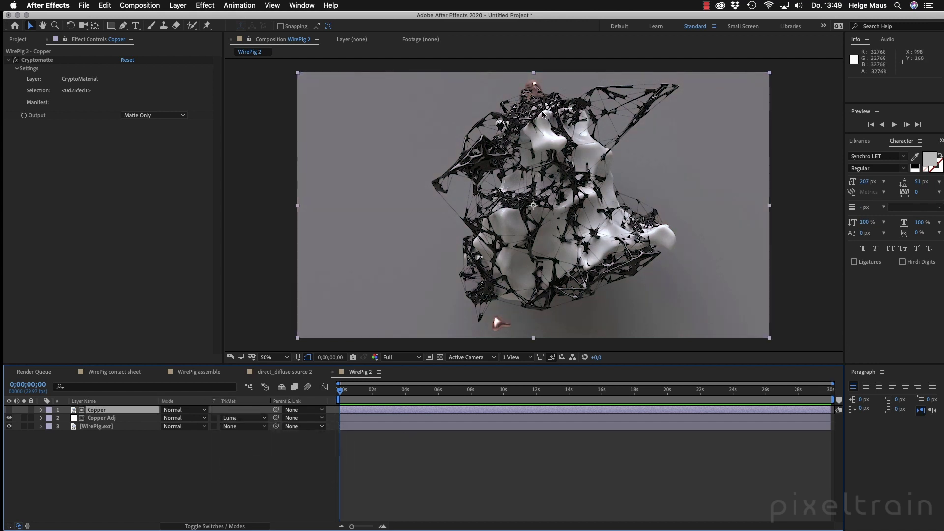
- Lower the midpoint of the Red curve on Copper Adj slightly to soften the tint on the copper parts
click(85, 419)
mouse_move(78, 148)
mouse_down()
mouse_move(98, 178)
mouse_move(81, 156)
mouse_up()
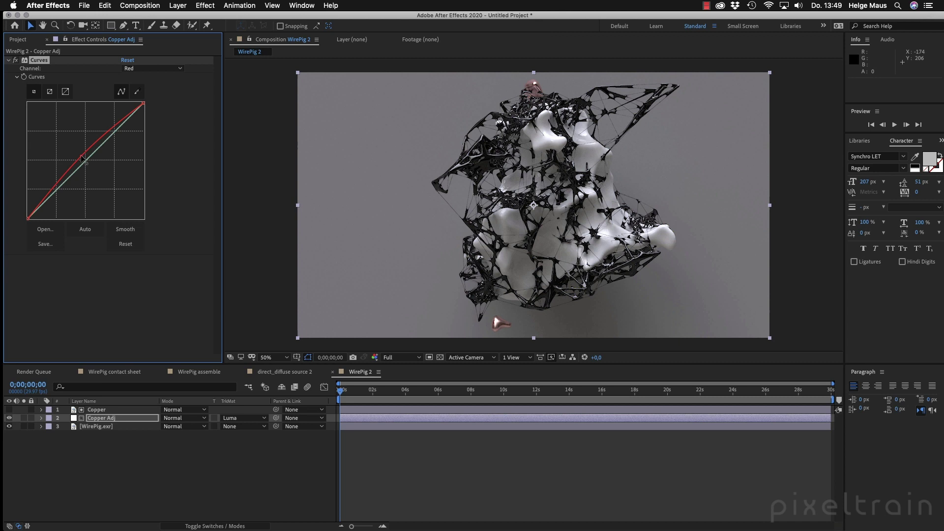
click(114, 462)
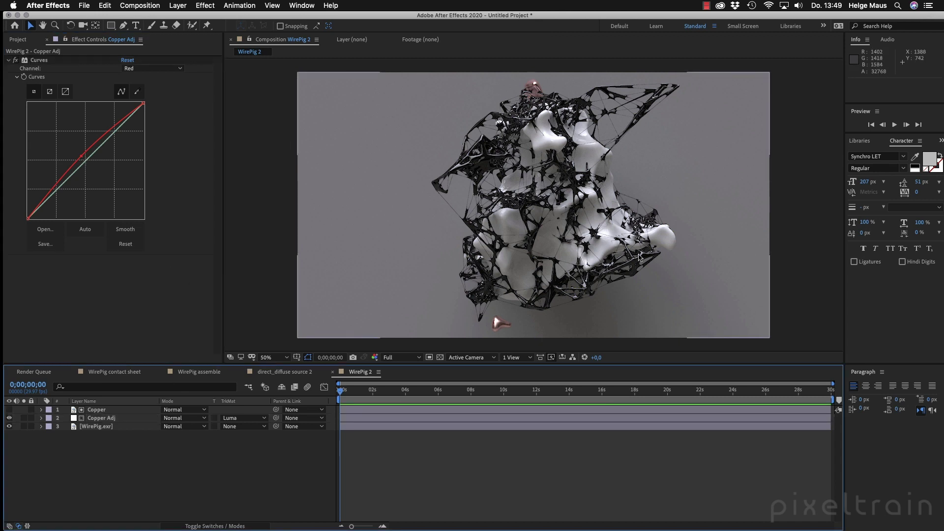
click(155, 271)
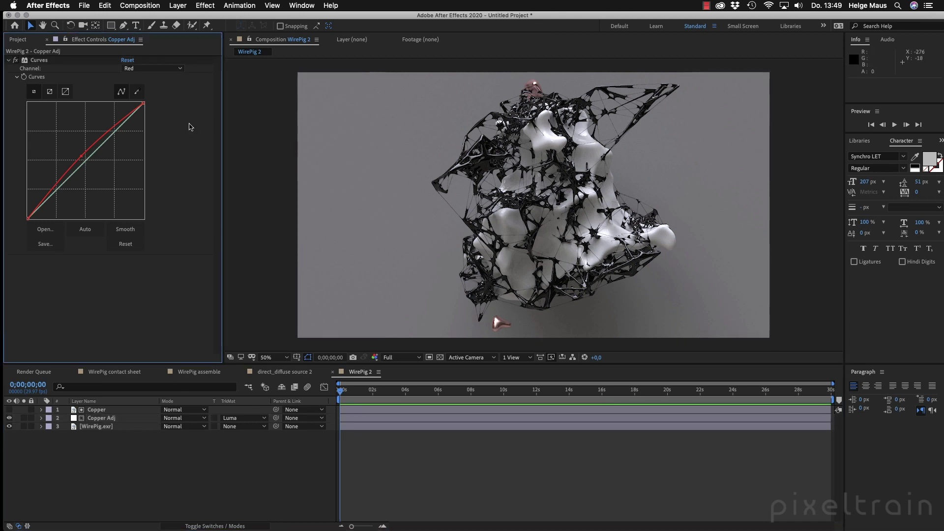
- Try the IDentifier effect from the 3D Channel group on the WirePig.exr layer and delete it again
click(204, 5)
click(207, 5)
click(107, 427)
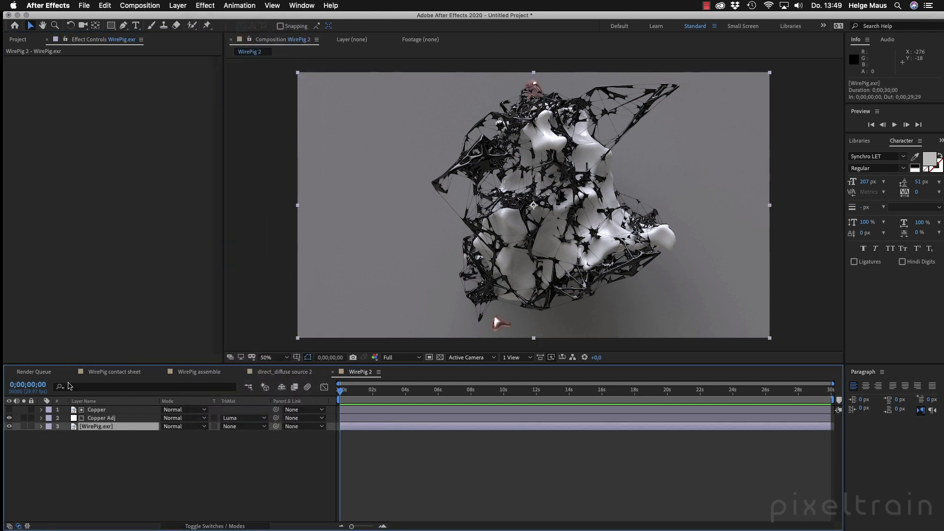
click(204, 5)
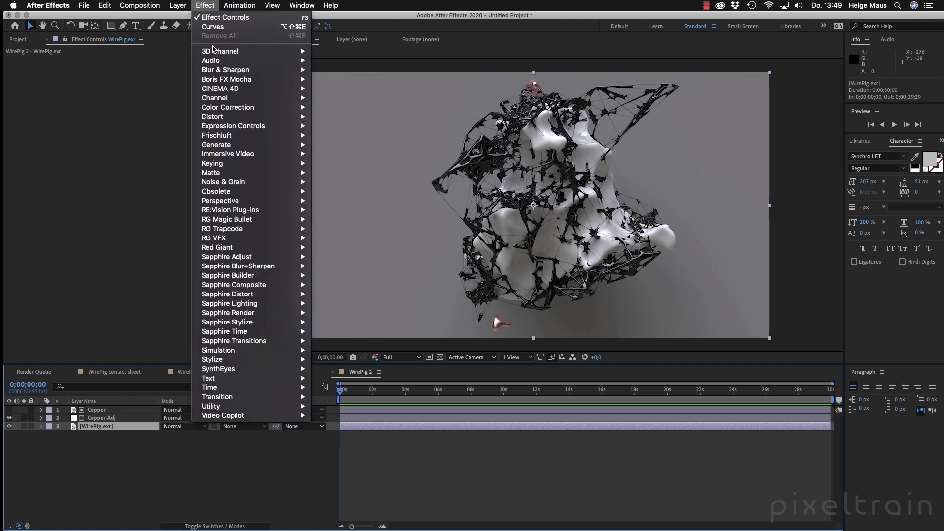
mouse_move(215, 51)
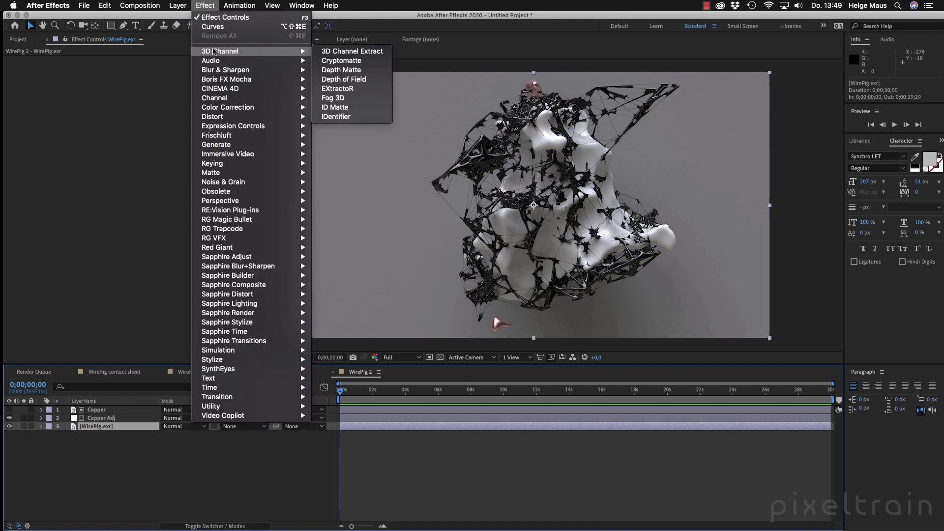
click(336, 116)
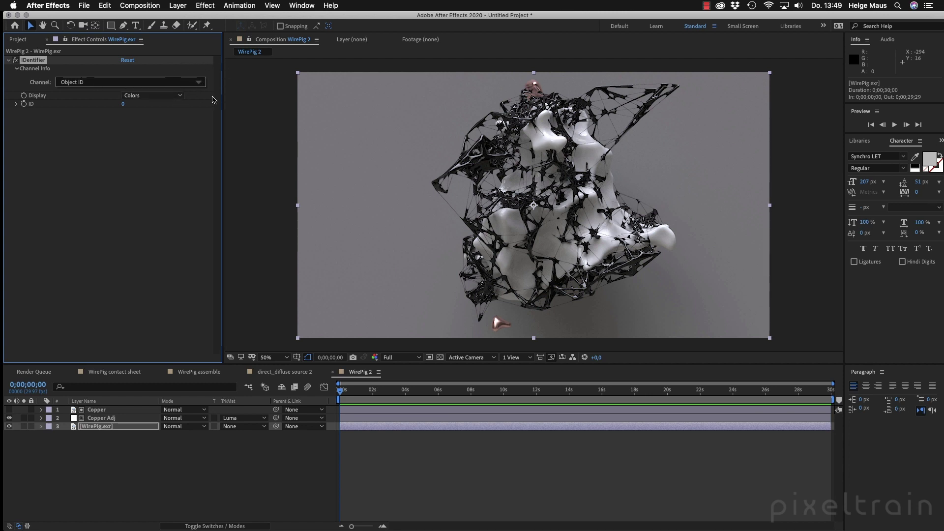
click(36, 60)
key(Delete)
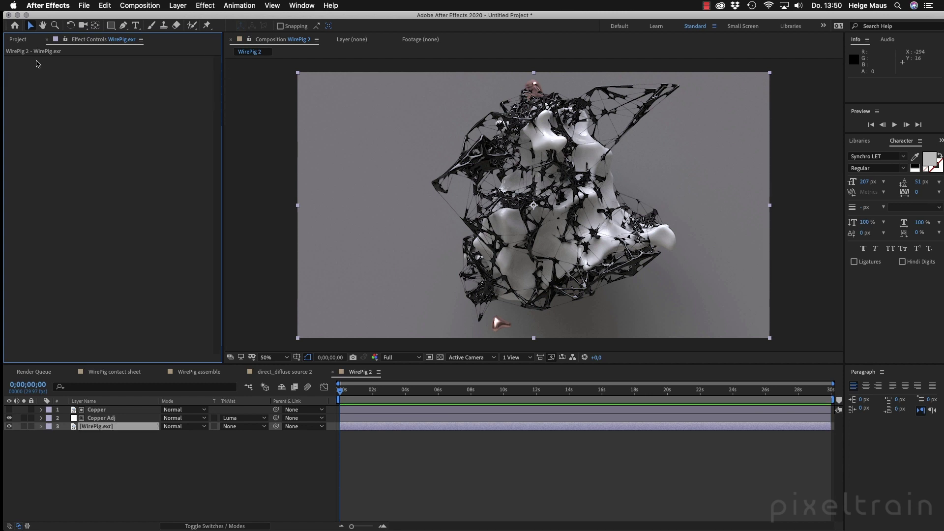